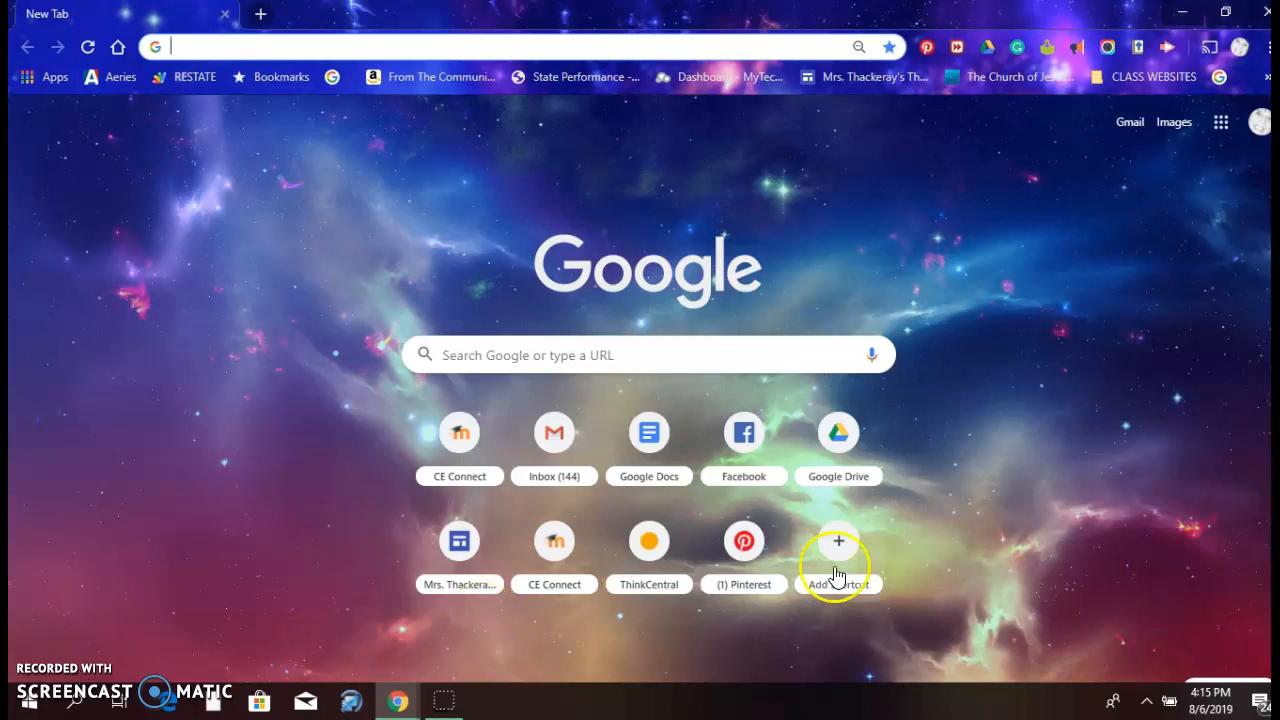
Open Google Classroom and enter the 18.19 3rd Grade class
left_click(1219, 125)
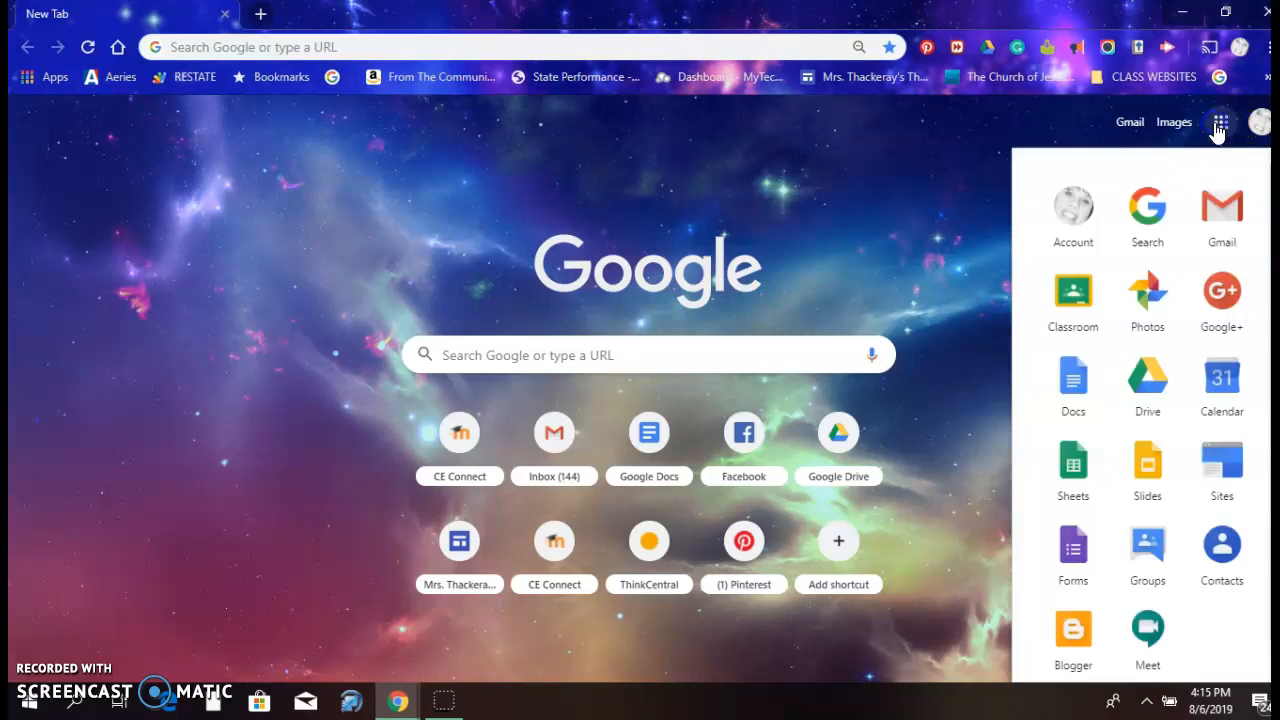
left_click(1074, 295)
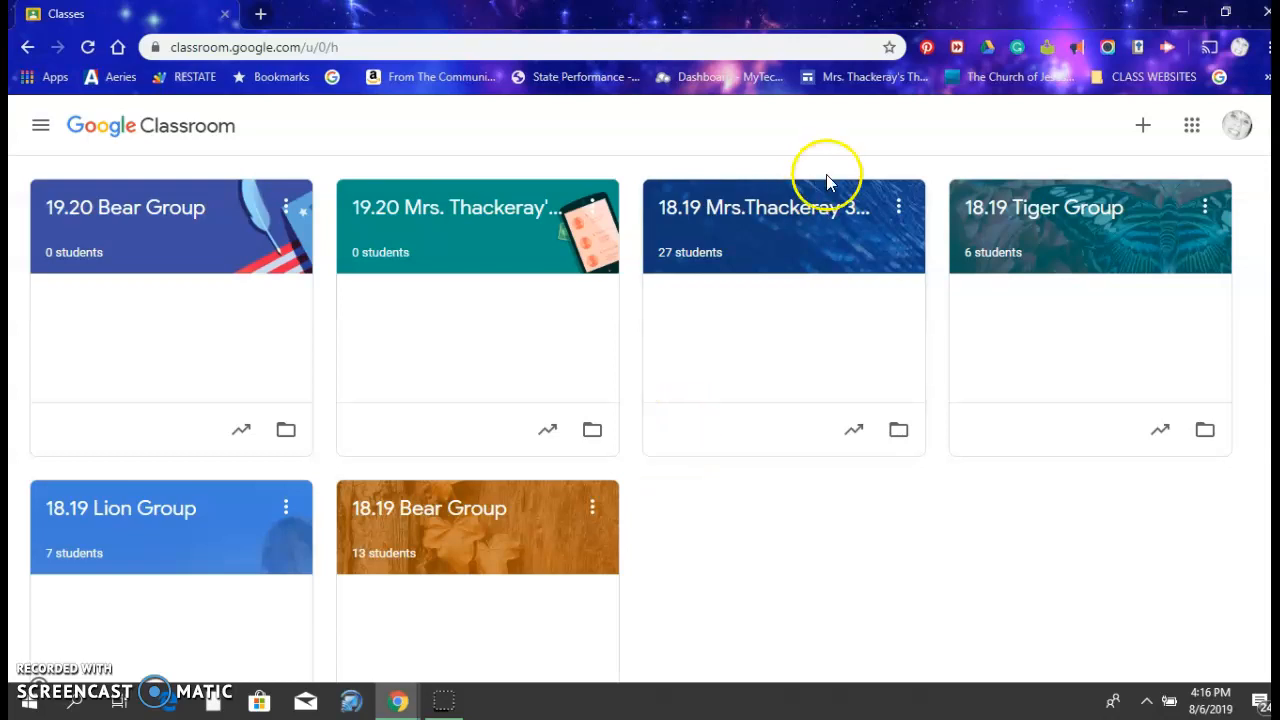
left_click(811, 213)
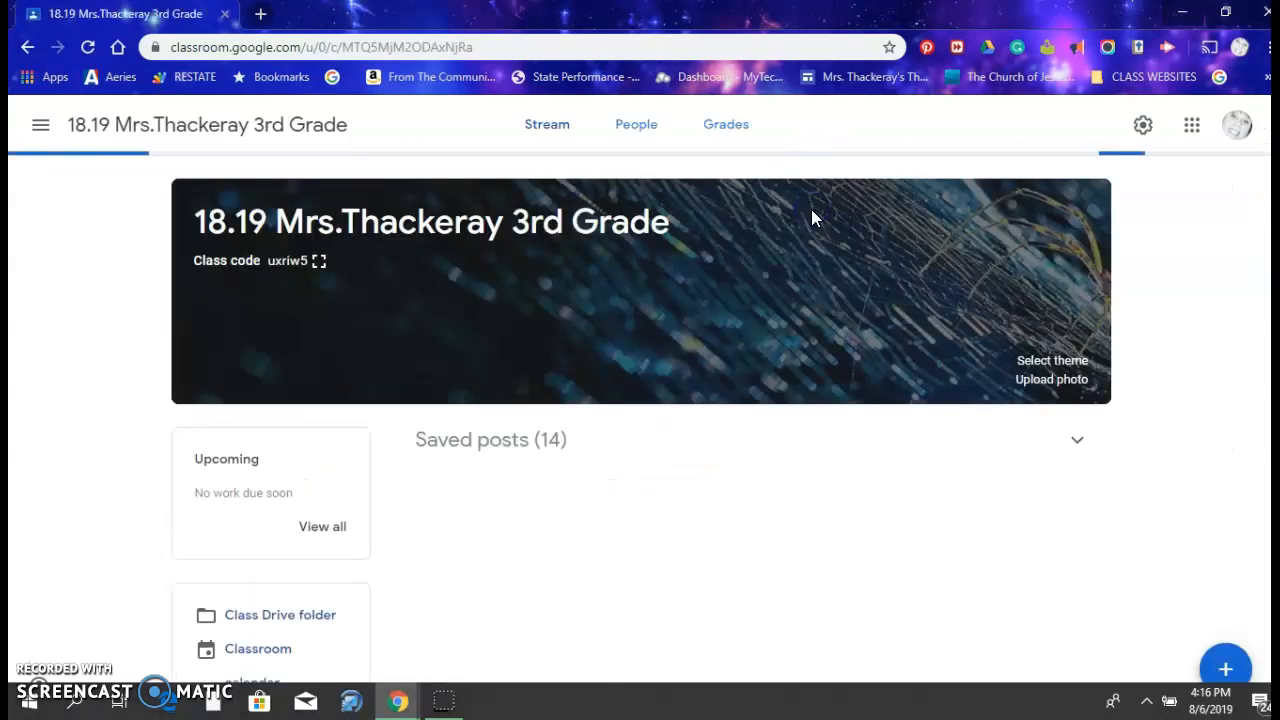
left_click(1097, 197)
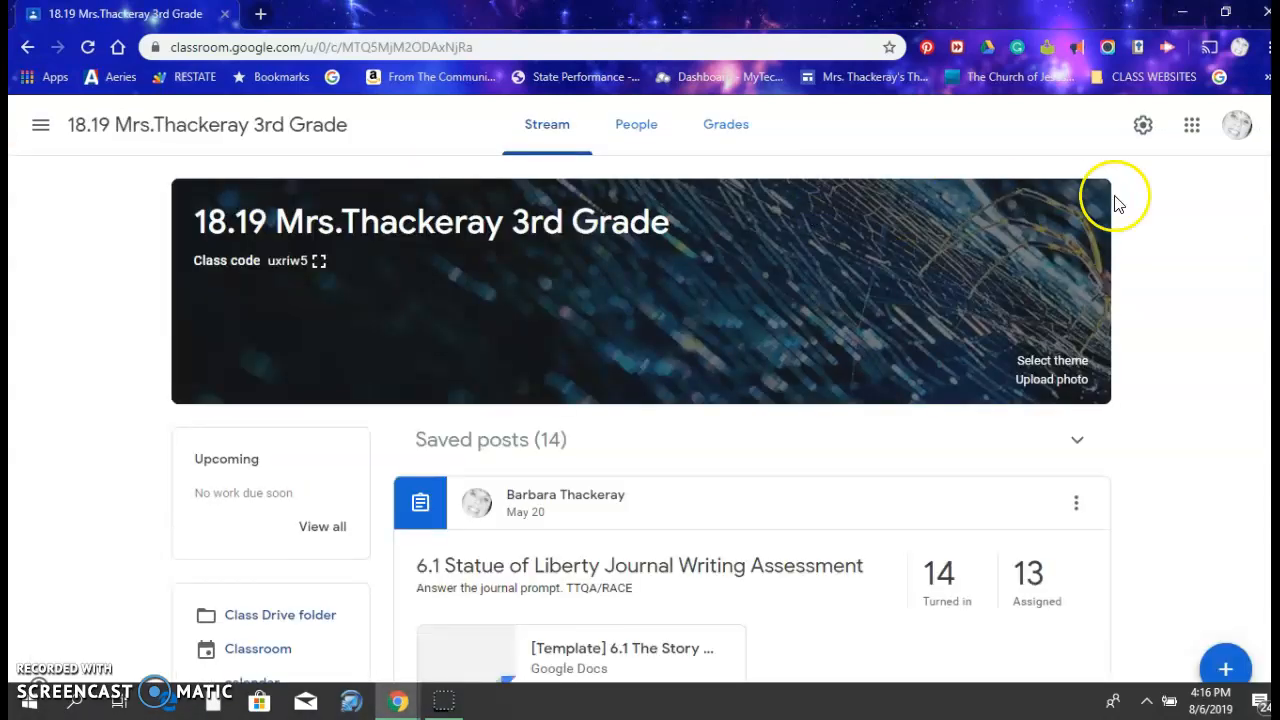
Review last year's saved assignment posts in the 18.19 3rd Grade class stream
scroll(640, 420, "down", 6)
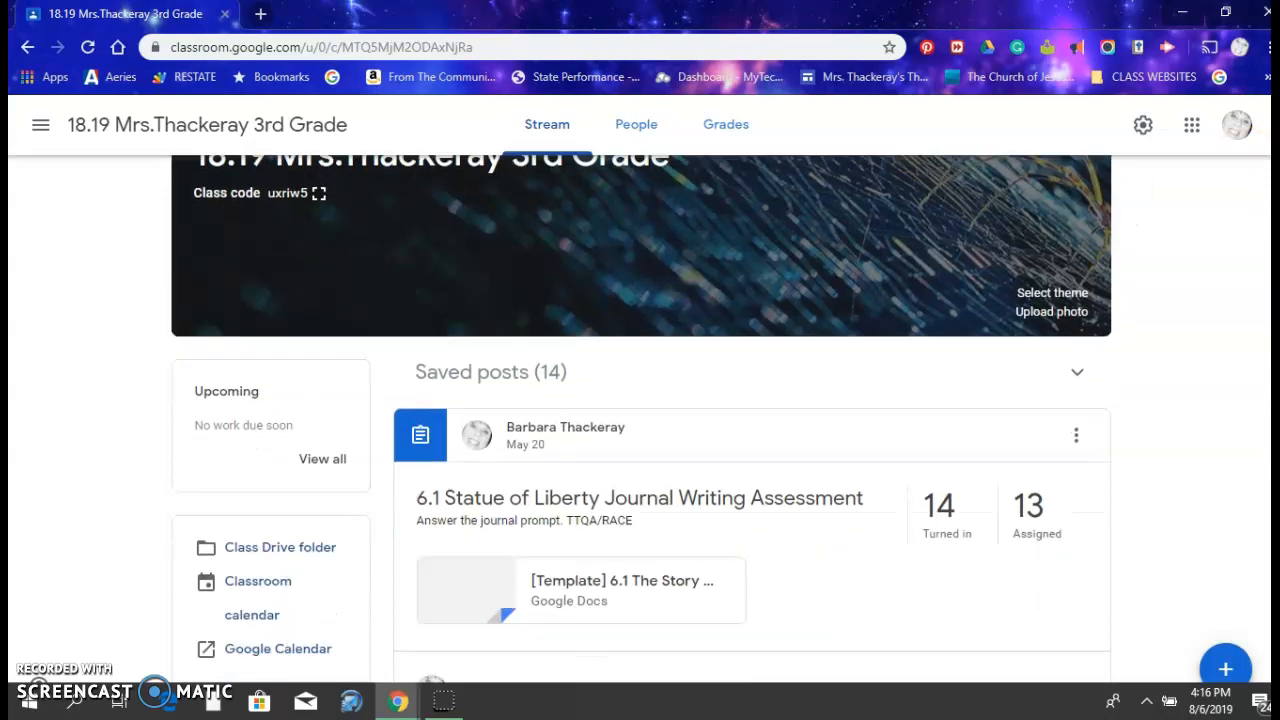
scroll(640, 420, "down", 5)
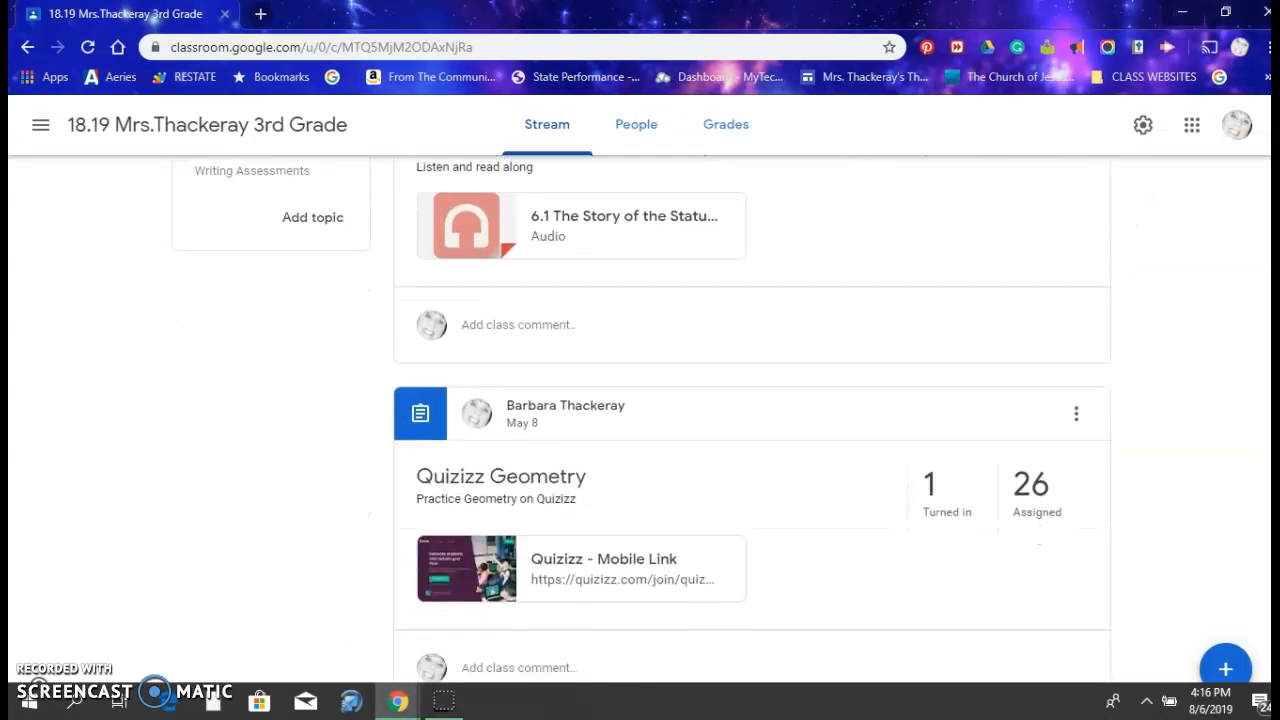
scroll(640, 420, "down", 5)
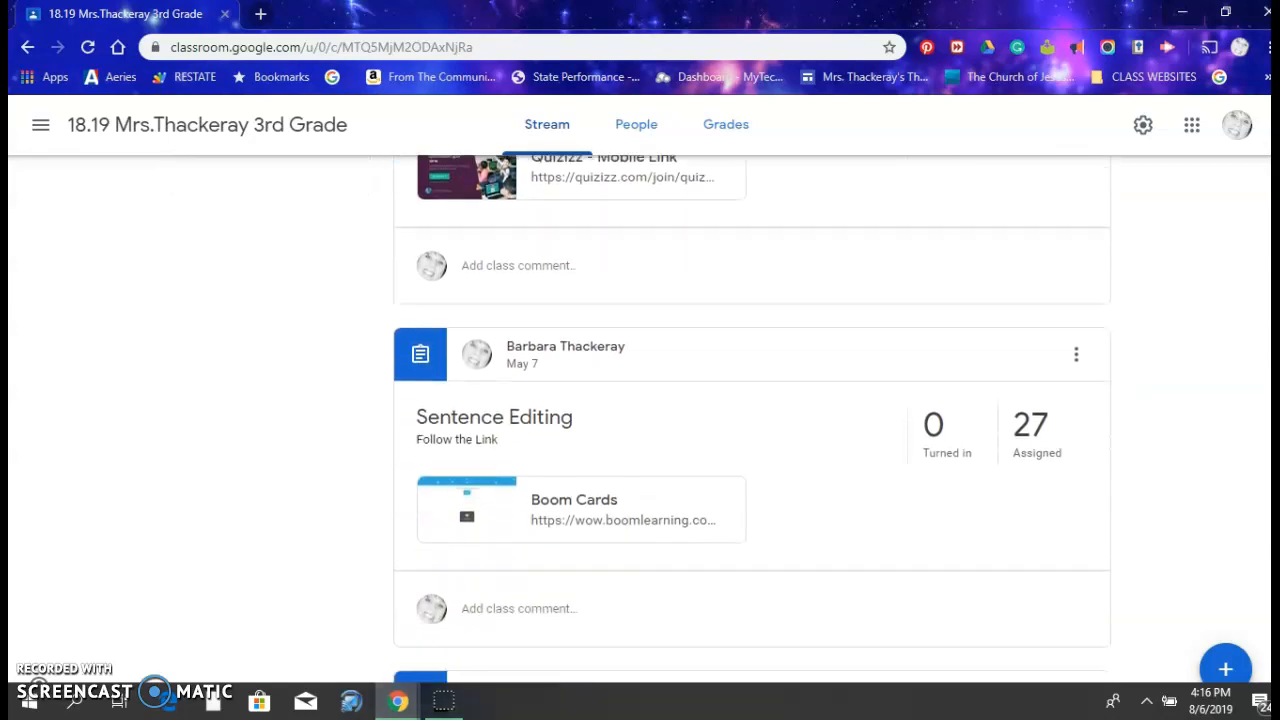
scroll(640, 420, "down", 5)
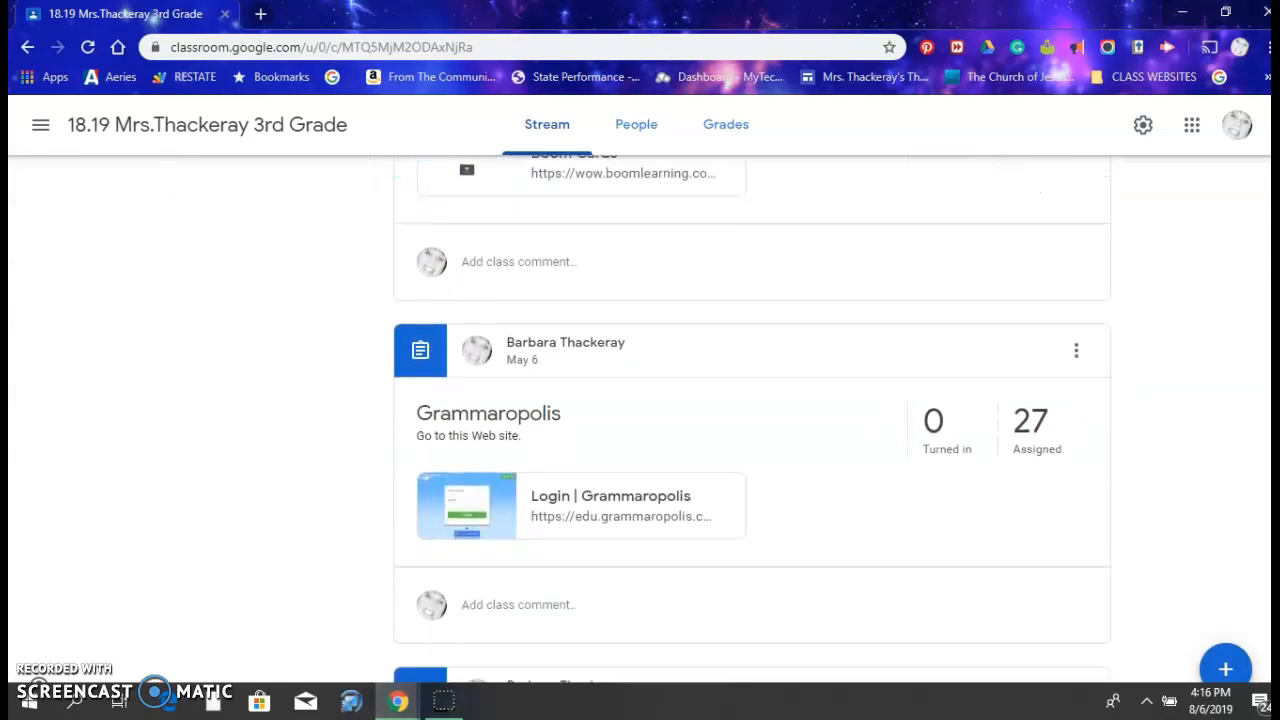
scroll(640, 420, "down", 10)
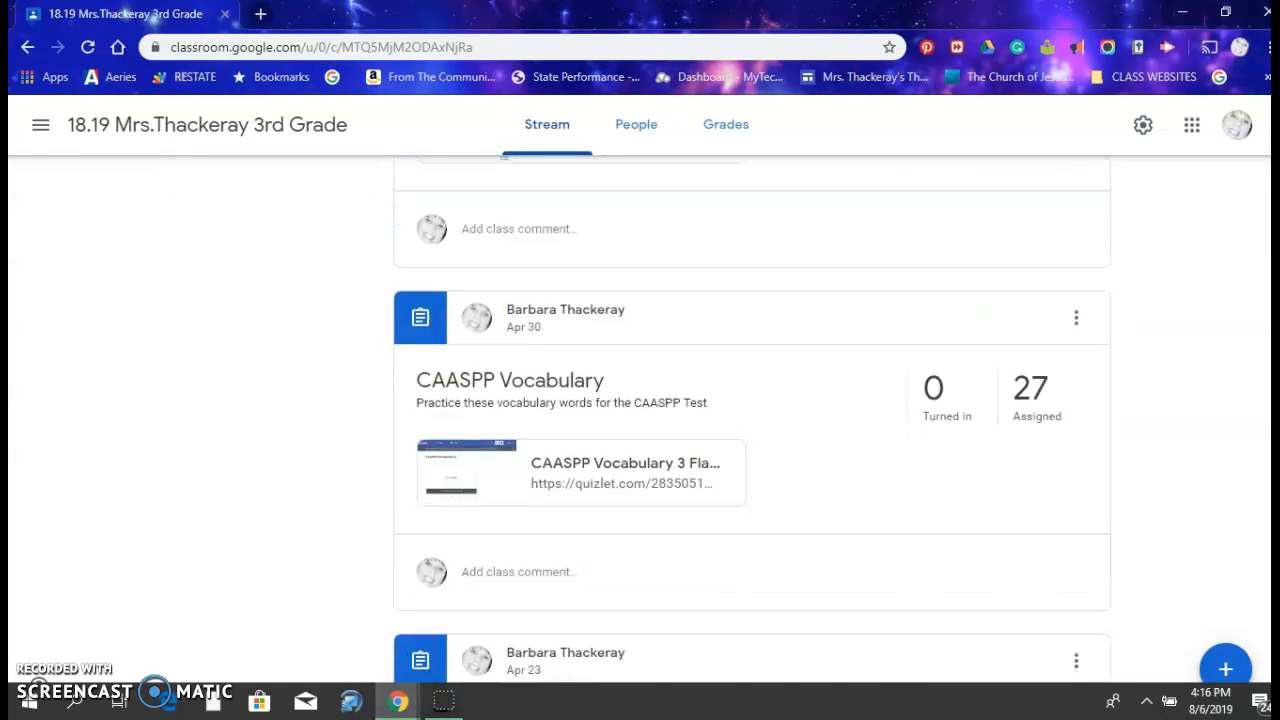
scroll(640, 420, "down", 11)
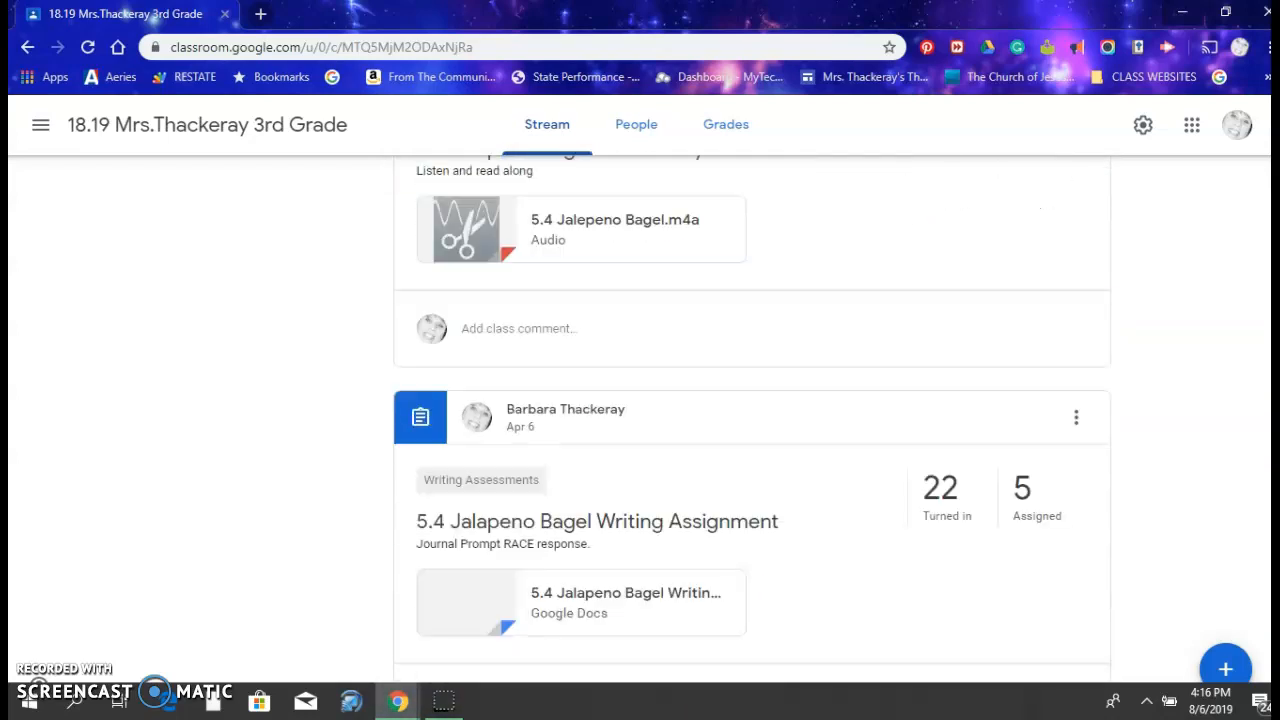
left_click_drag(1267, 475, 1262, 143)
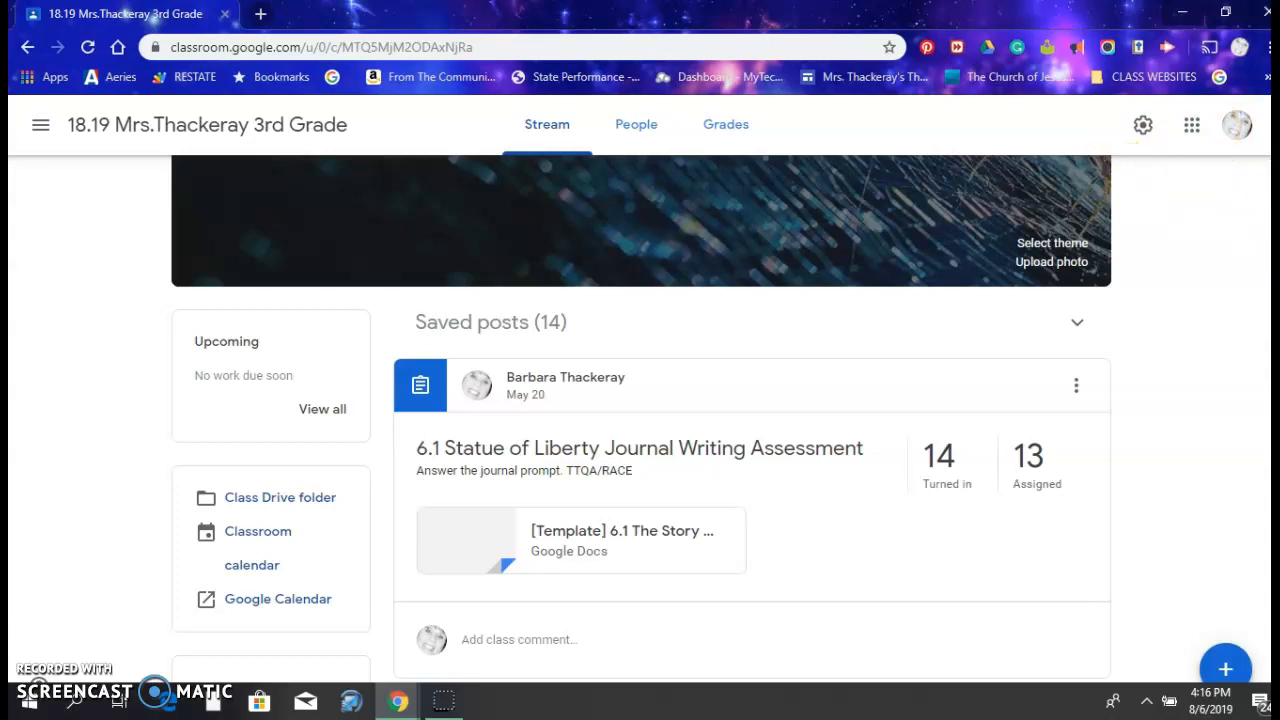
scroll(705, 284, "up", 2)
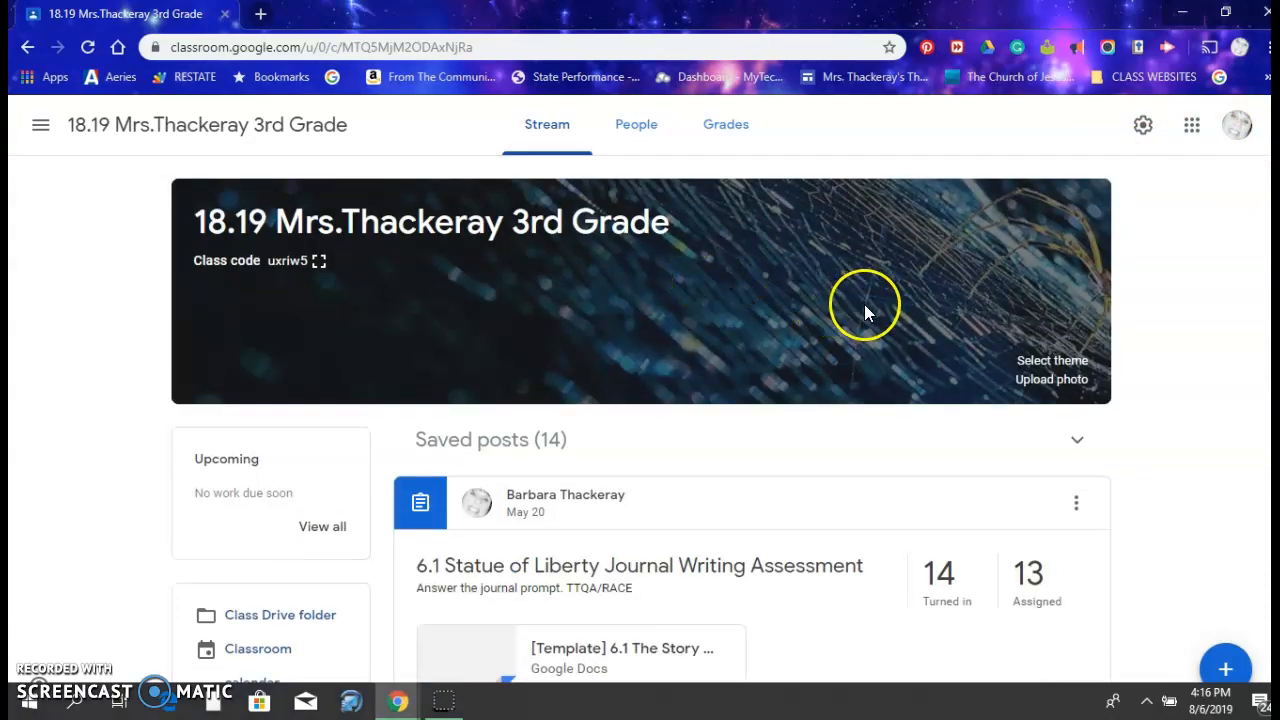
View the list of teachers and students in the 18.19 3rd Grade class
left_click(652, 133)
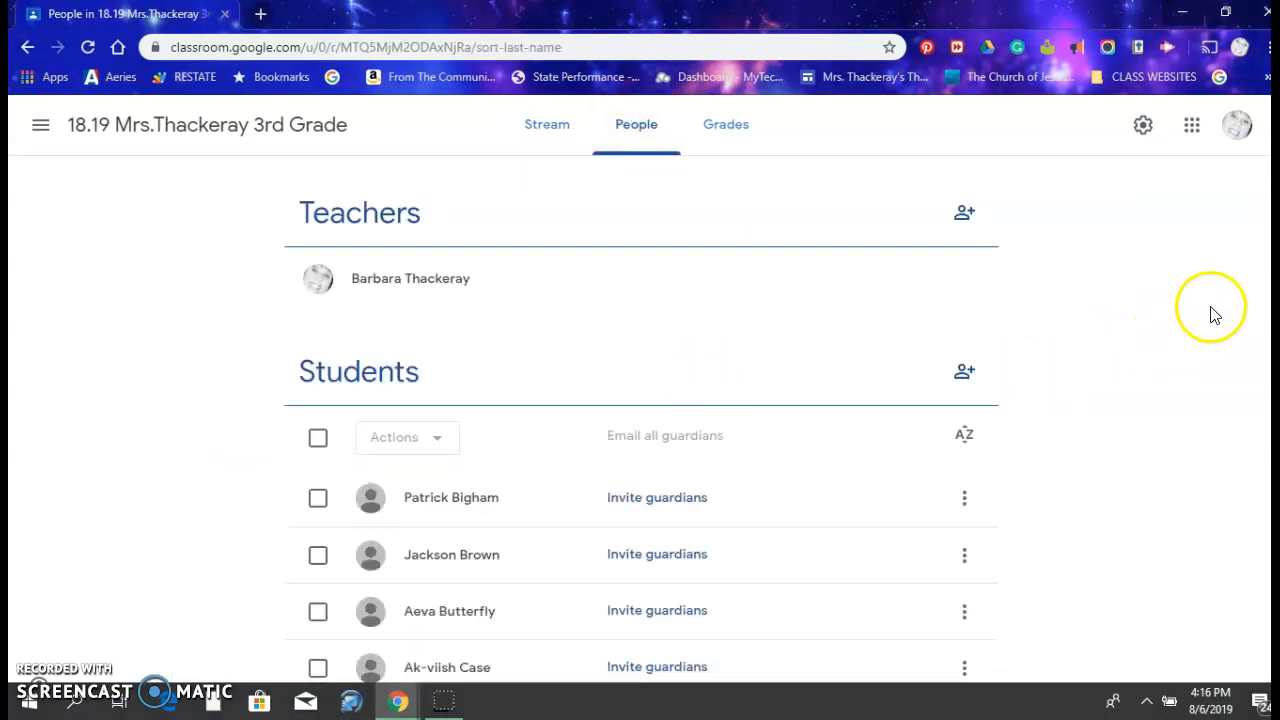
scroll(643, 420, "down", 11)
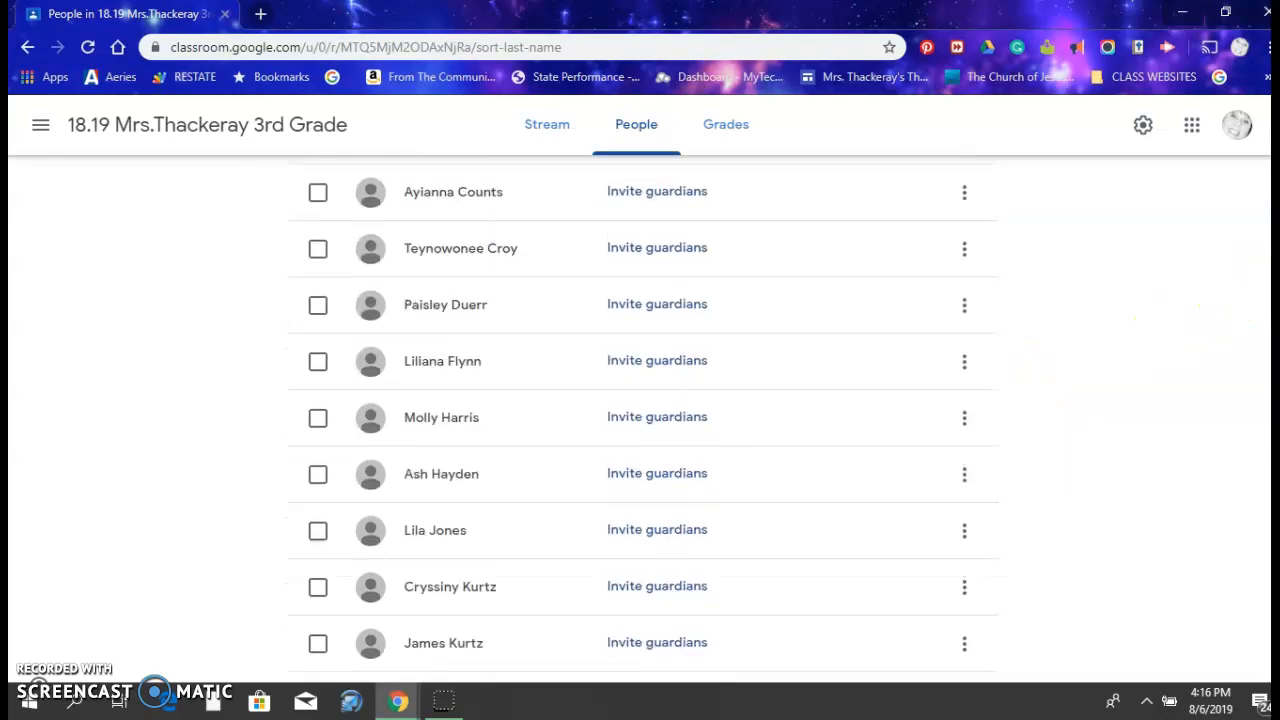
scroll(1240, 446, "up", 12)
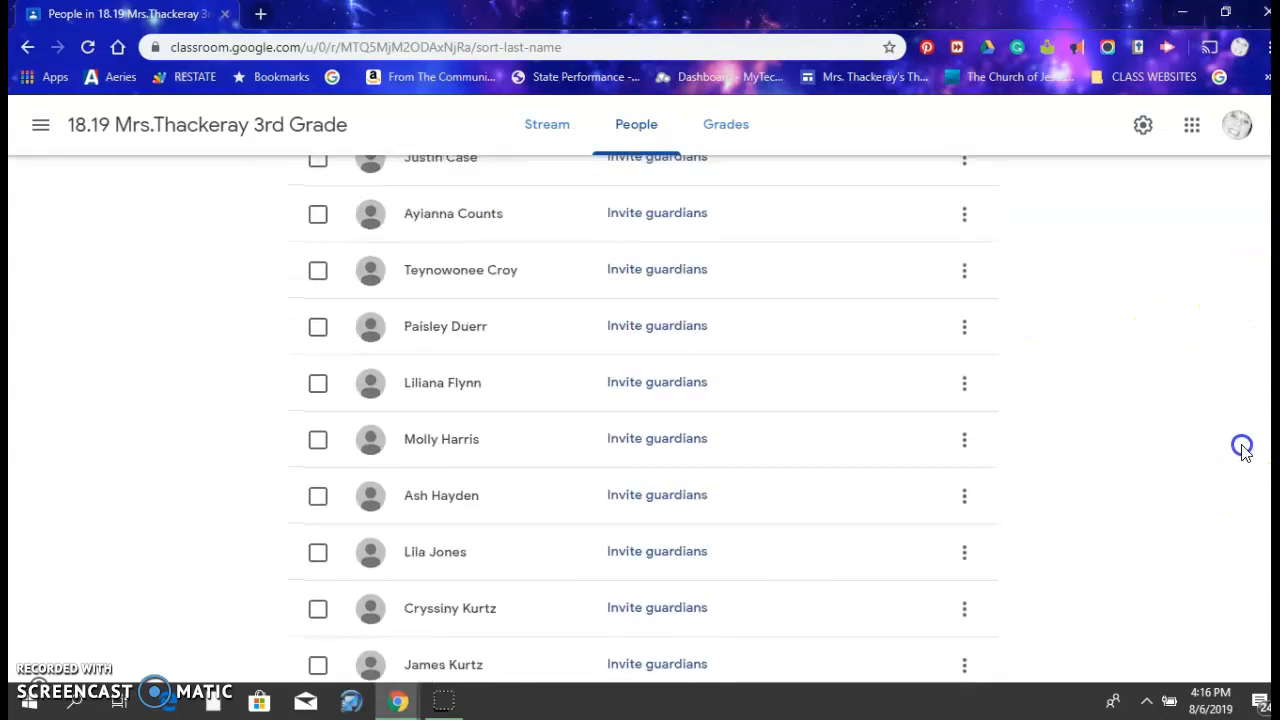
View the 18.19 3rd Grade class's grades, dismissing the introductory tips, and return to the overview of all classes
left_click(729, 127)
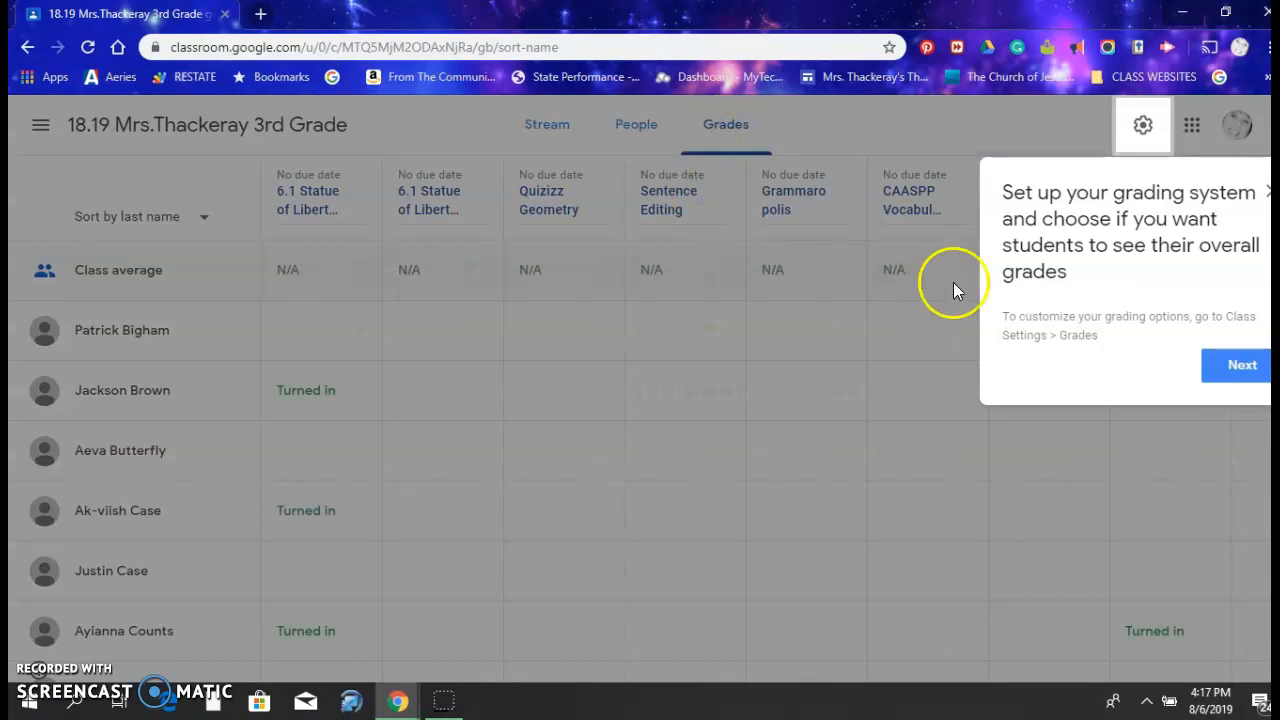
left_click(1241, 370)
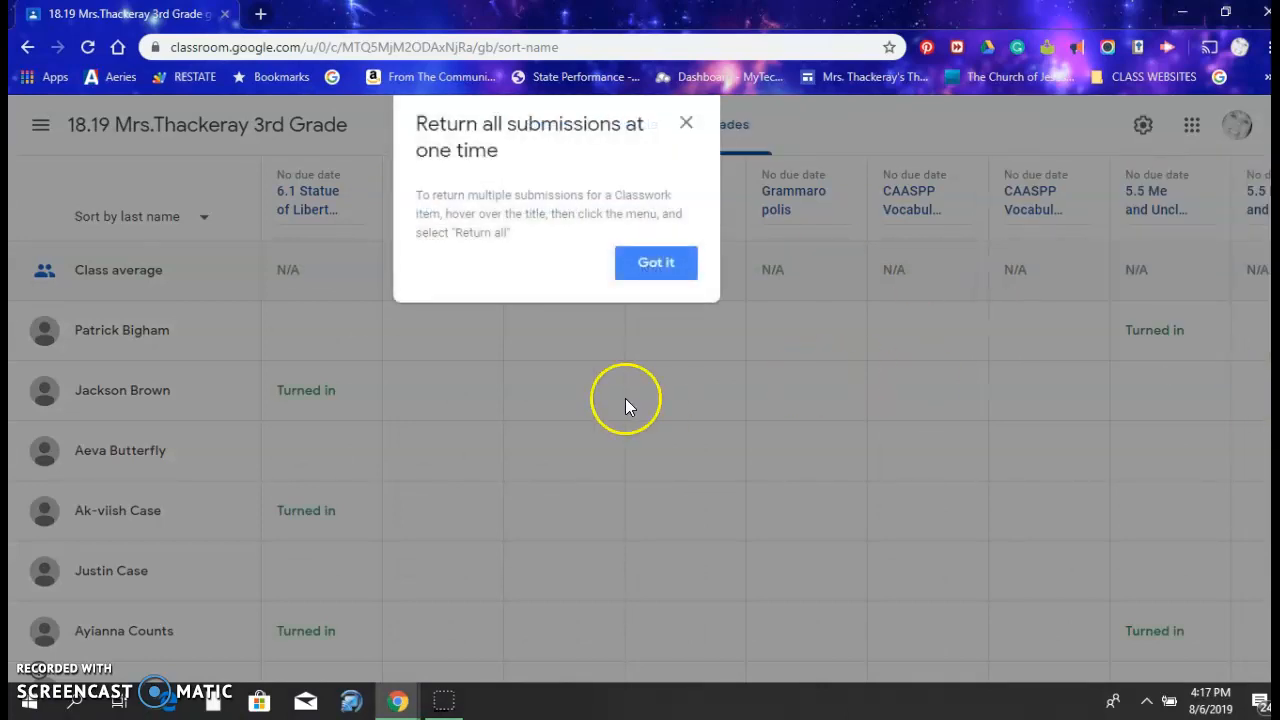
left_click(685, 128)
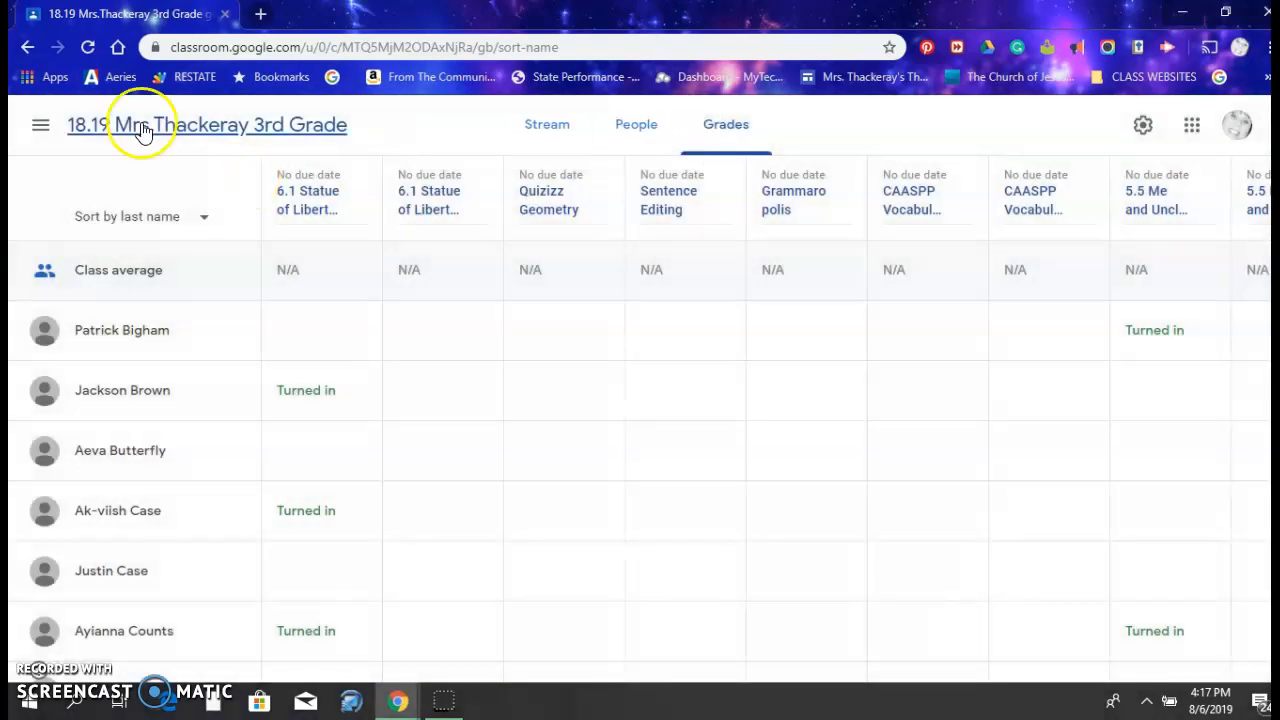
left_click(41, 125)
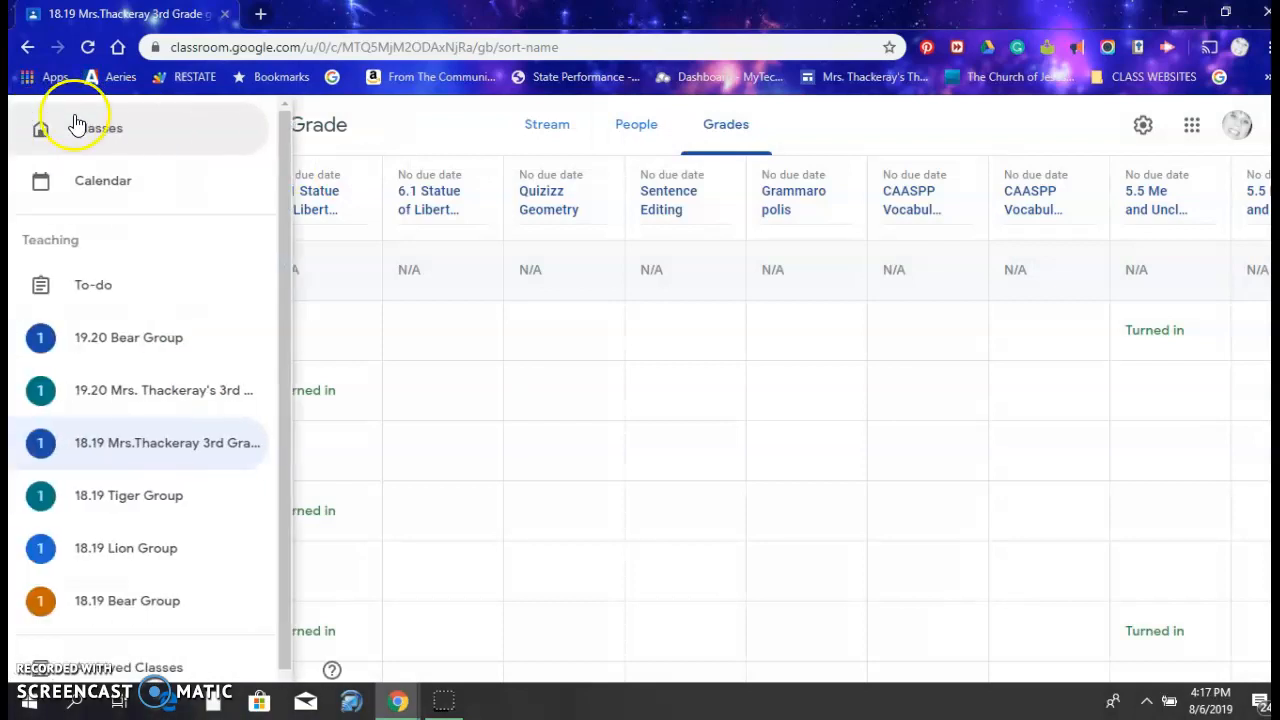
left_click(90, 127)
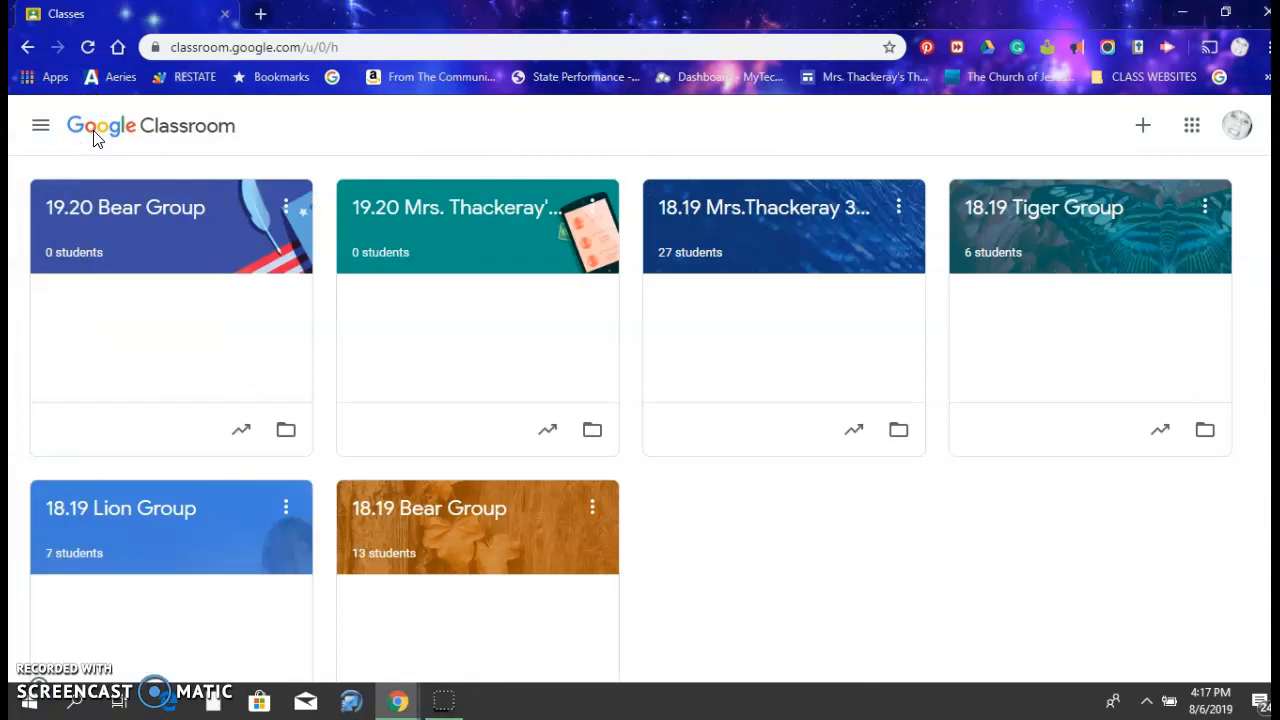
left_click(1143, 130)
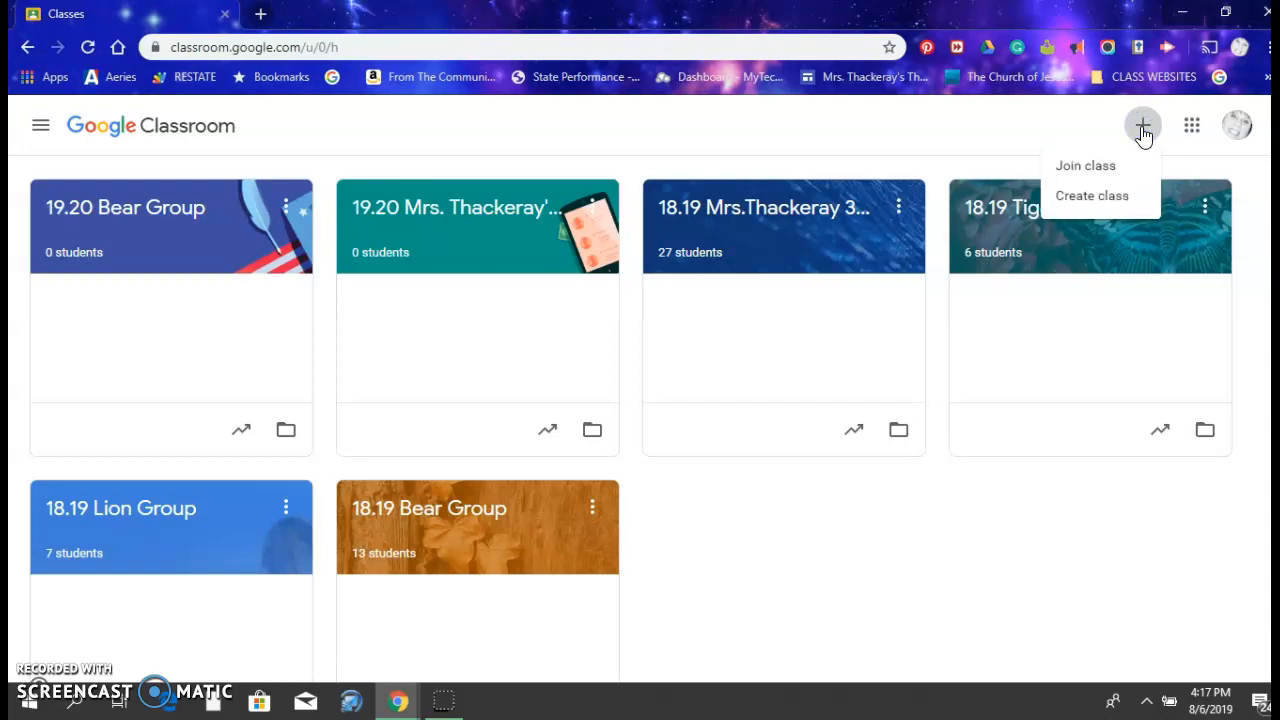
left_click(1100, 197)
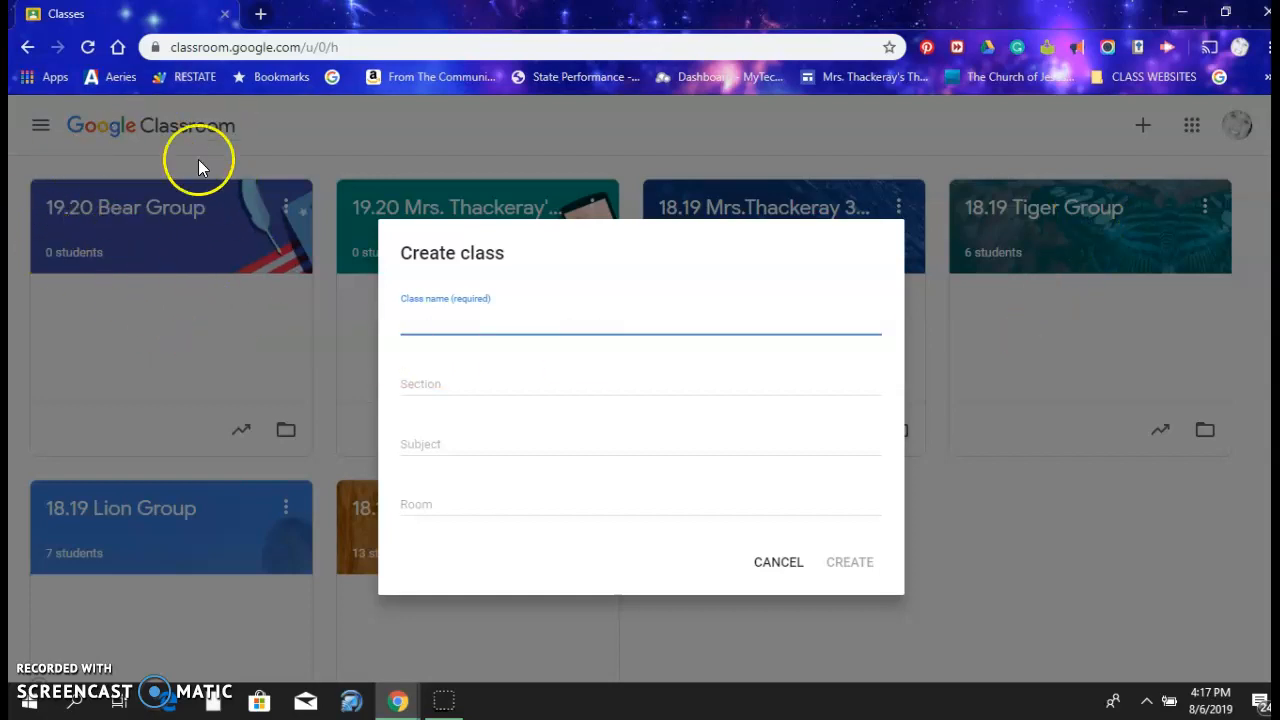
left_click(786, 568)
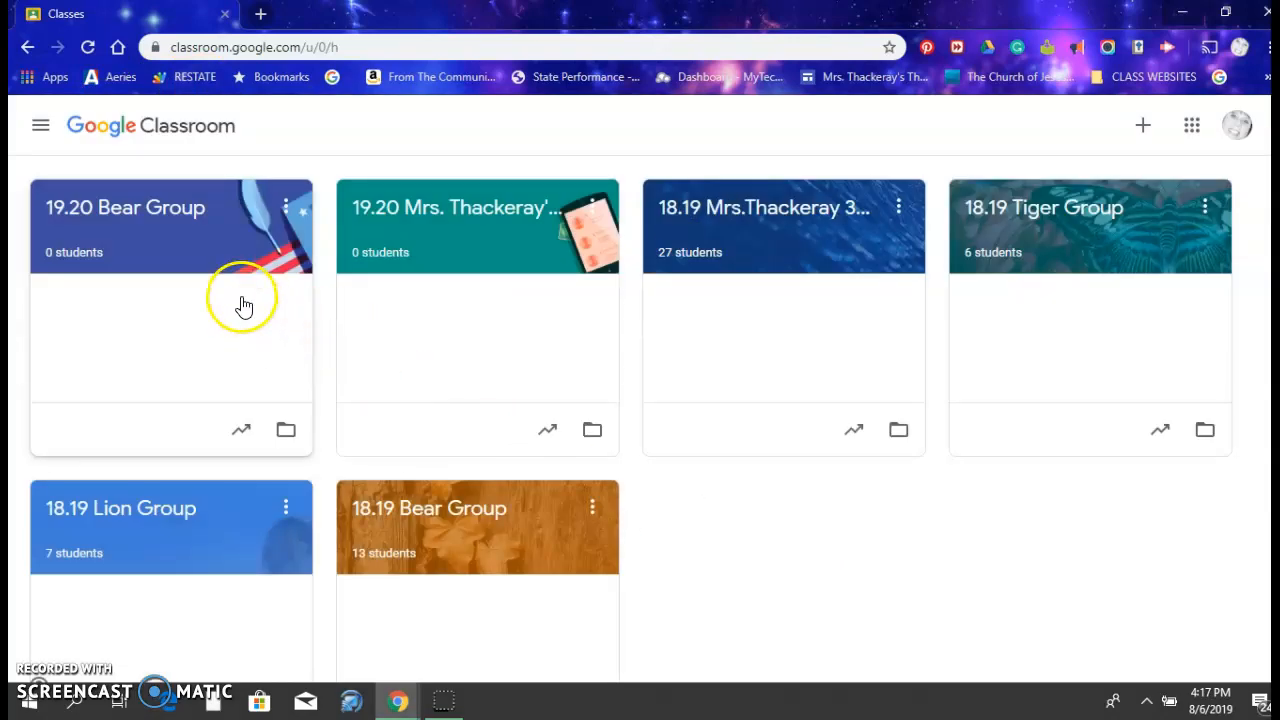
Open the 19.20 3rd Grade FJE class and apply the orange coffee-table theme from the General gallery
left_click(405, 214)
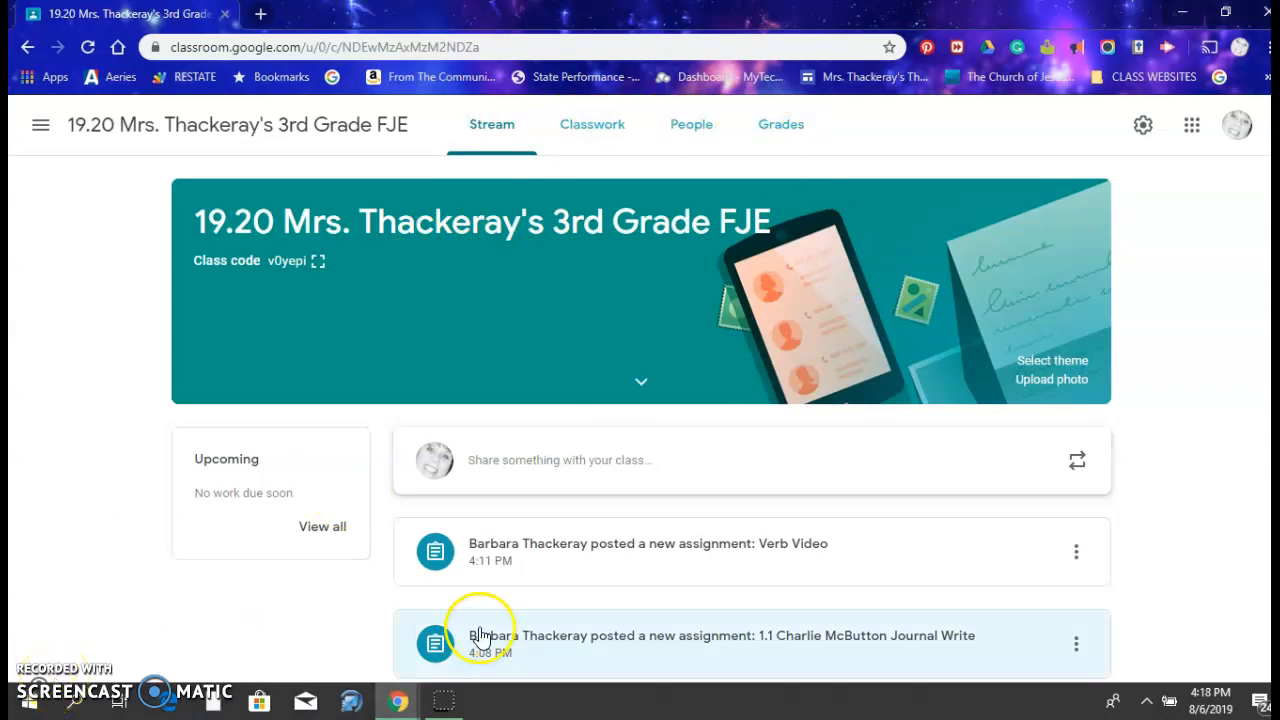
left_click(1023, 364)
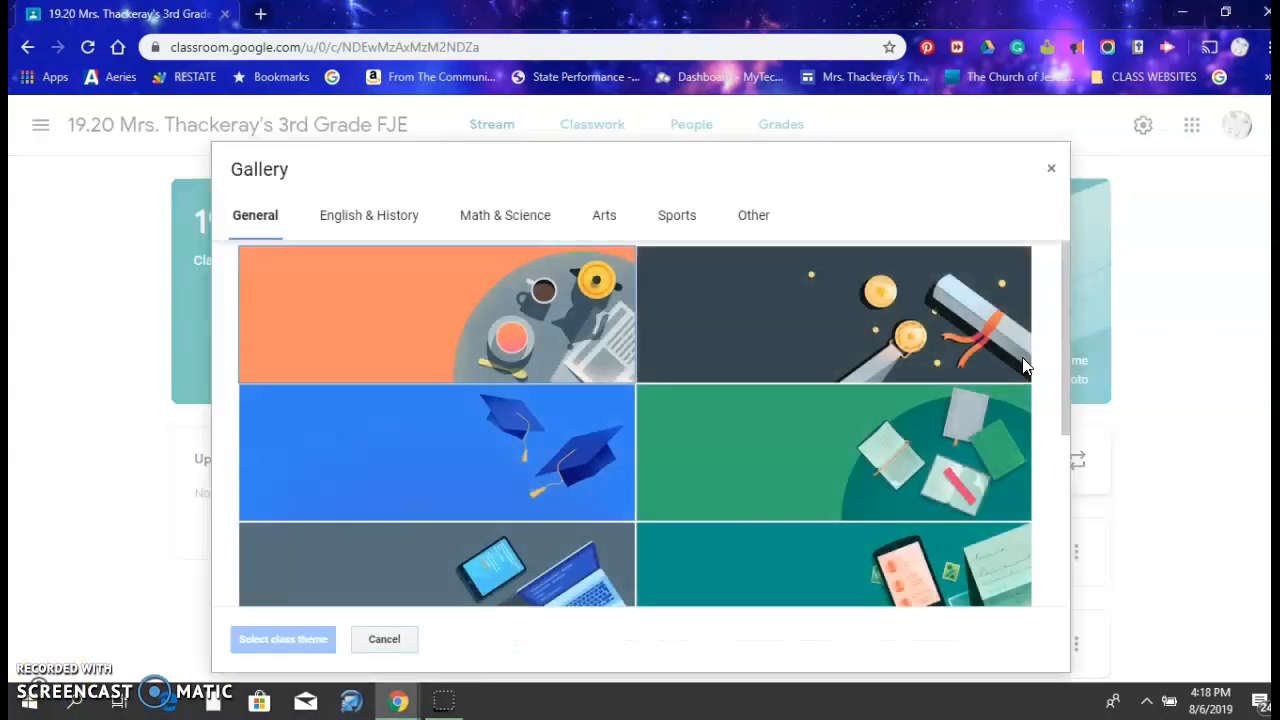
left_click(443, 350)
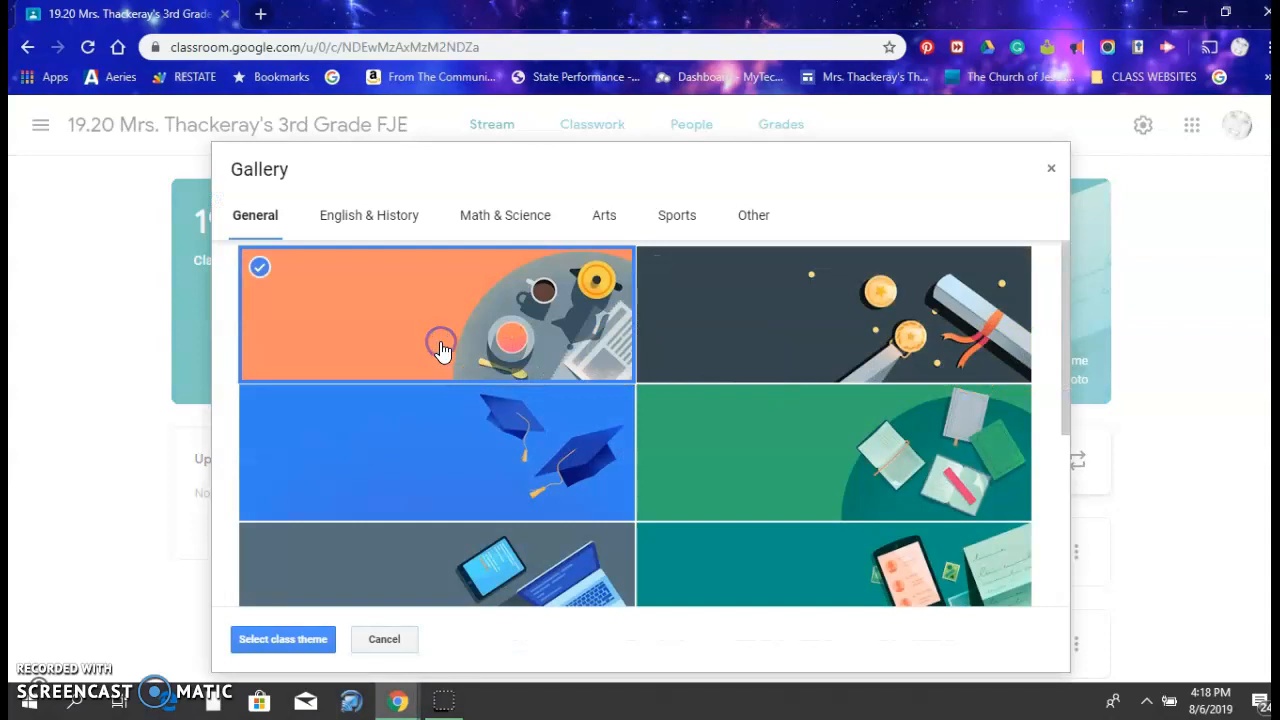
left_click(306, 645)
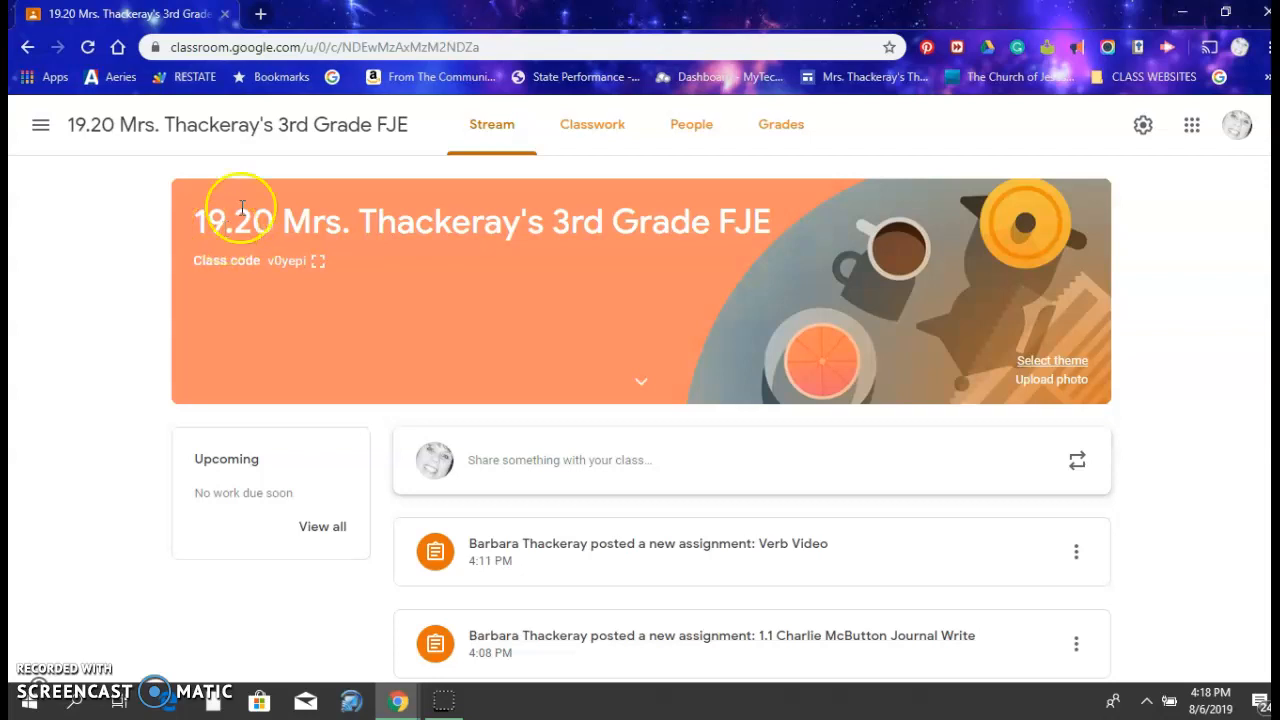
Look through the Classwork, People and Grades pages of the 19.20 3rd Grade FJE class and return to its Stream
left_click(600, 138)
left_click(682, 145)
left_click(797, 137)
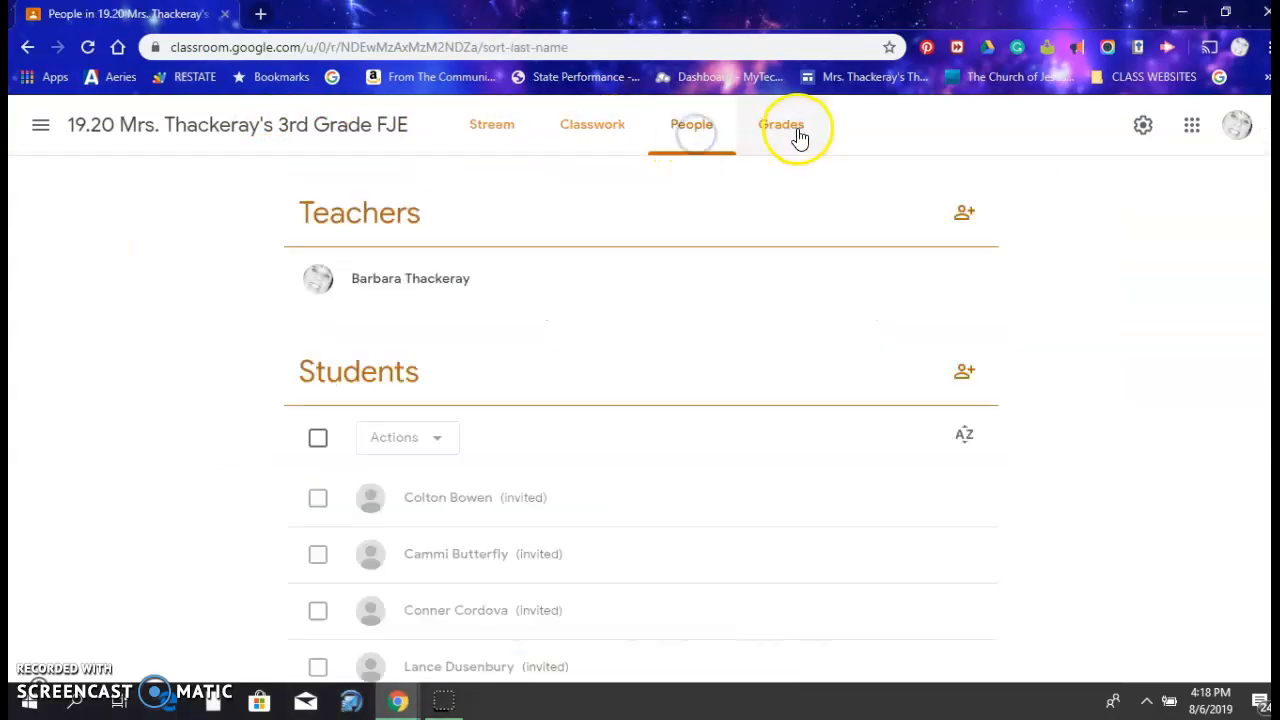
left_click(505, 143)
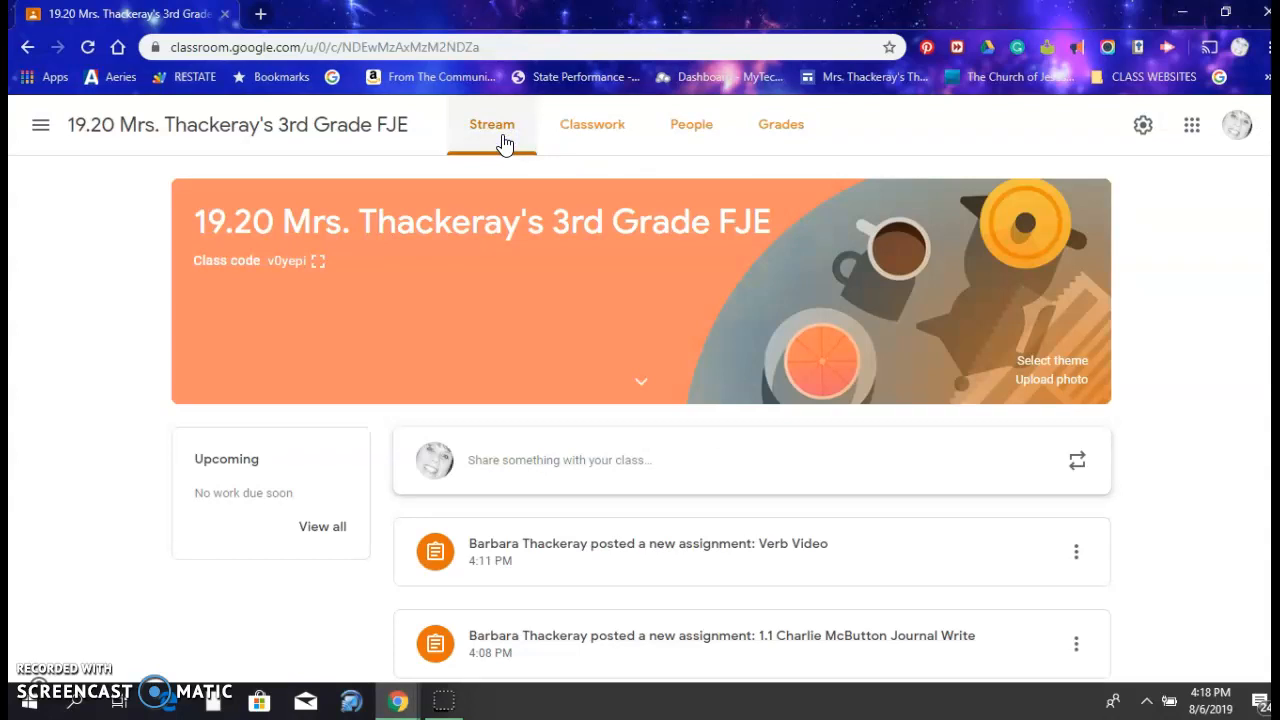
Review the assignments and announcements in the 19.20 class stream, and open the Classwork page
scroll(640, 424, "down", 2)
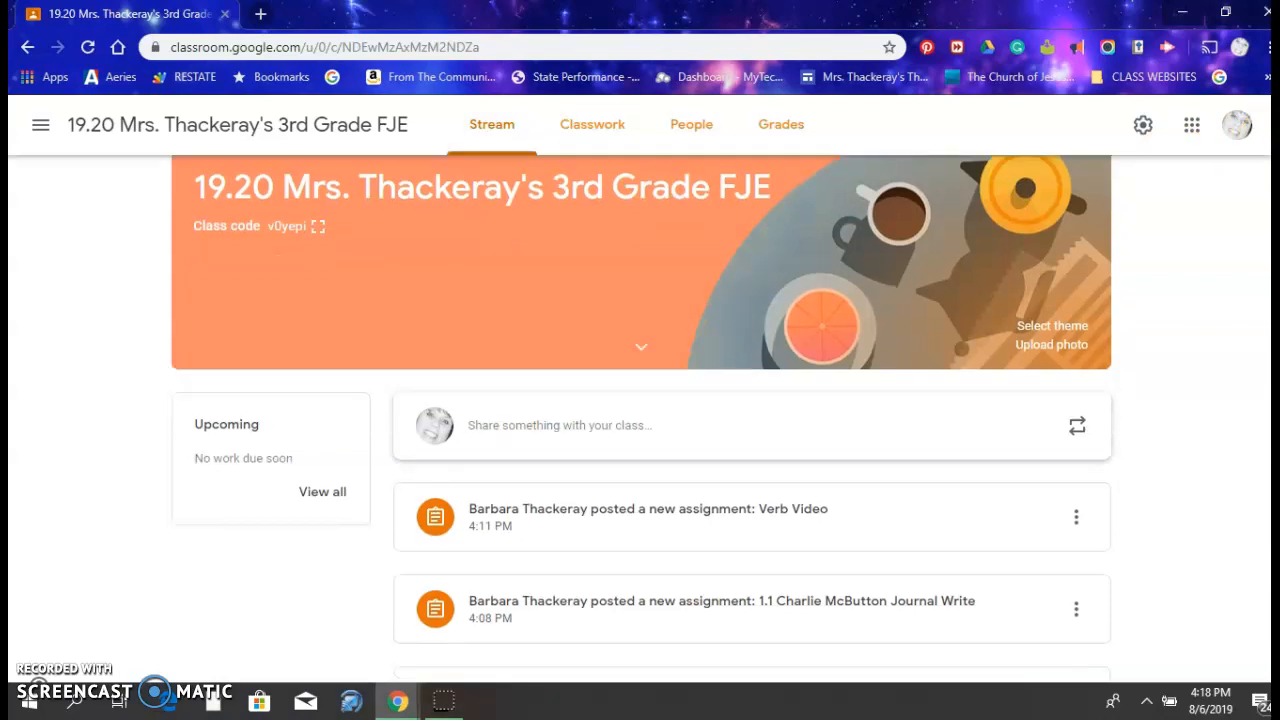
scroll(640, 424, "down", 3)
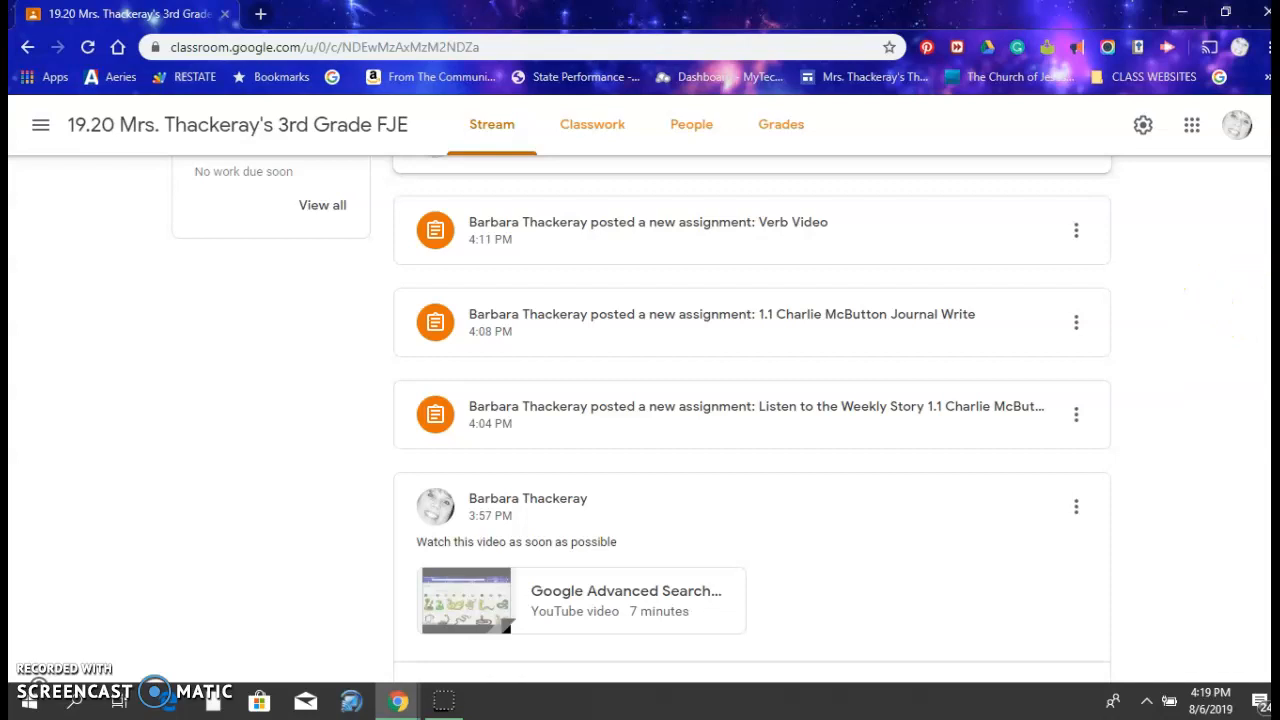
scroll(752, 420, "down", 2)
scroll(1260, 277, "up", 4)
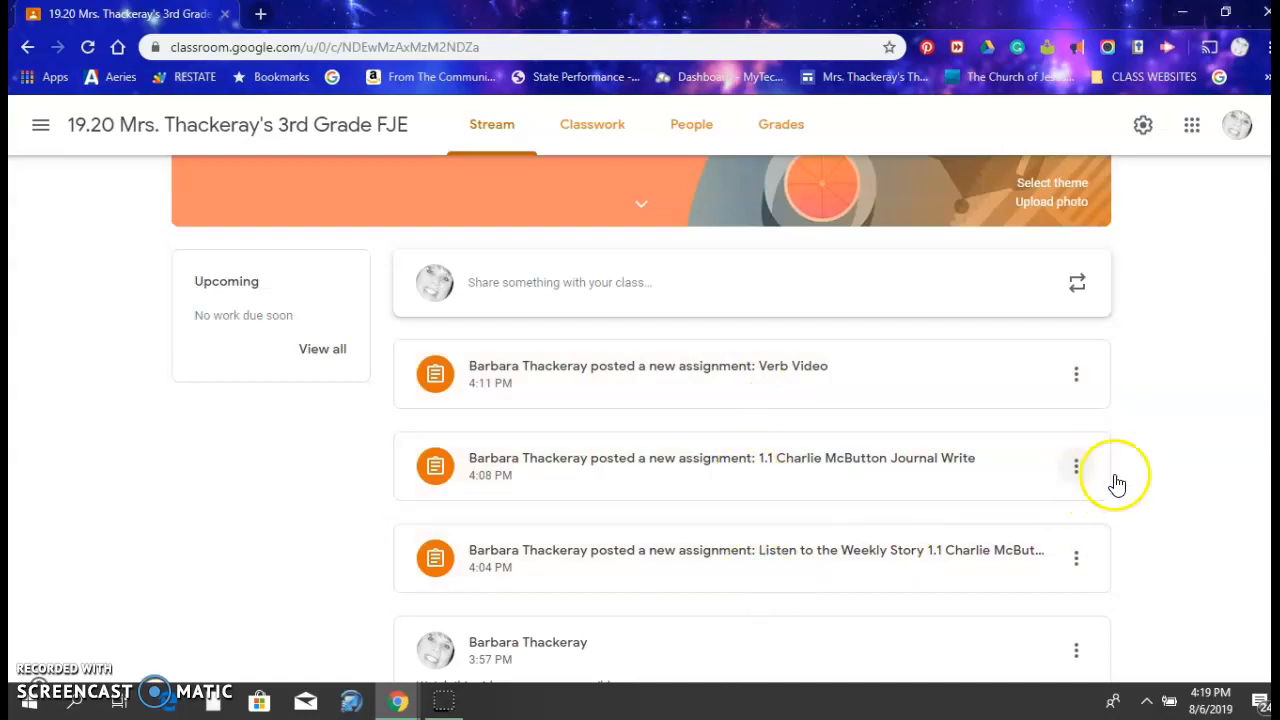
scroll(752, 420, "down", 5)
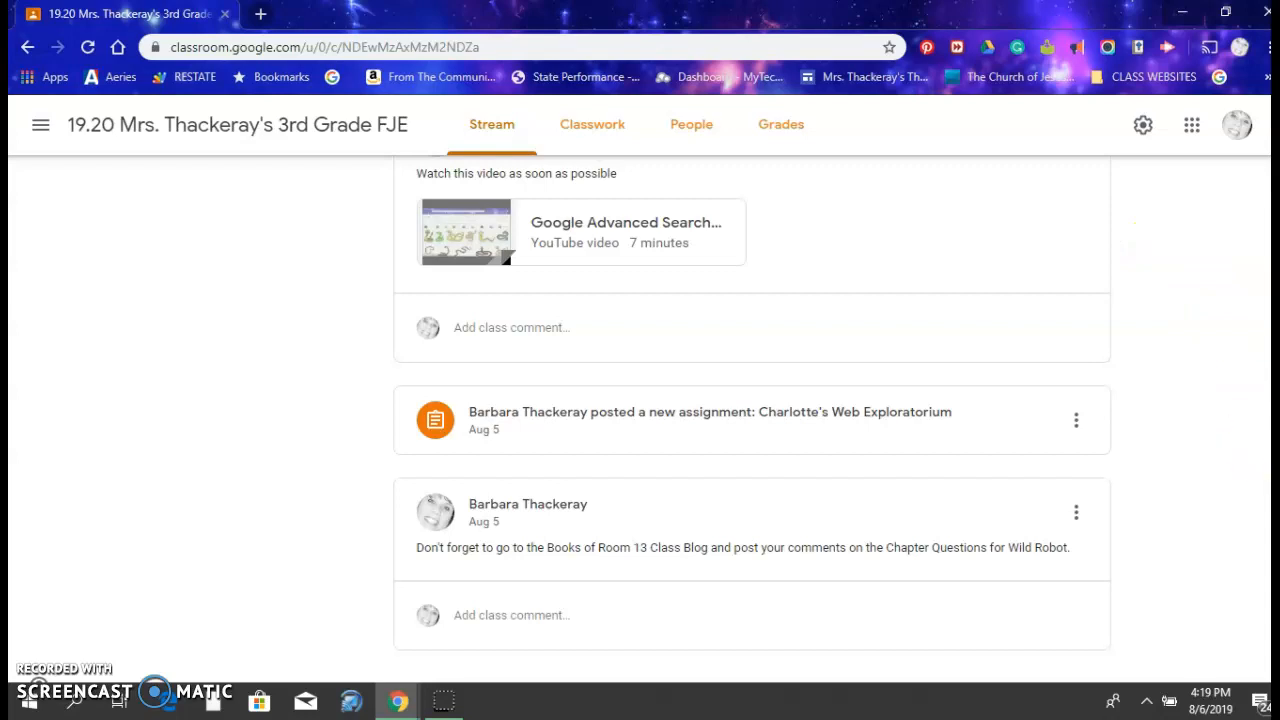
scroll(752, 412, "up", 10)
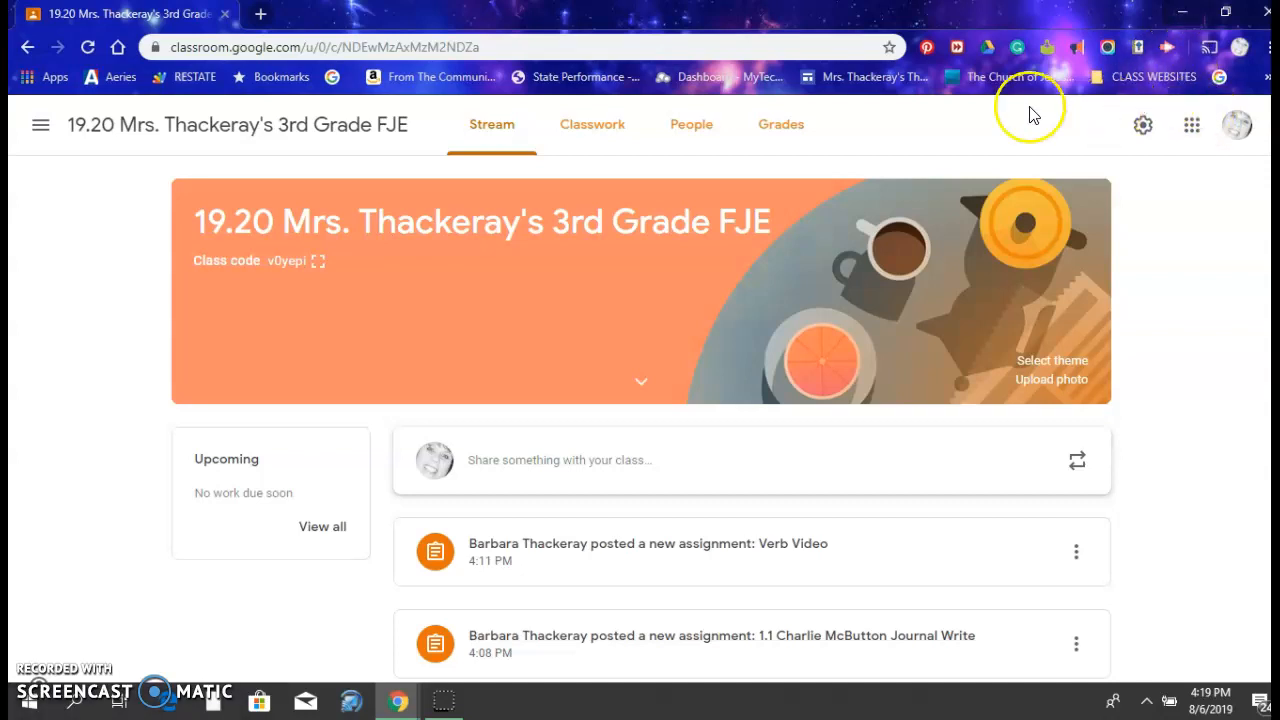
left_click(608, 136)
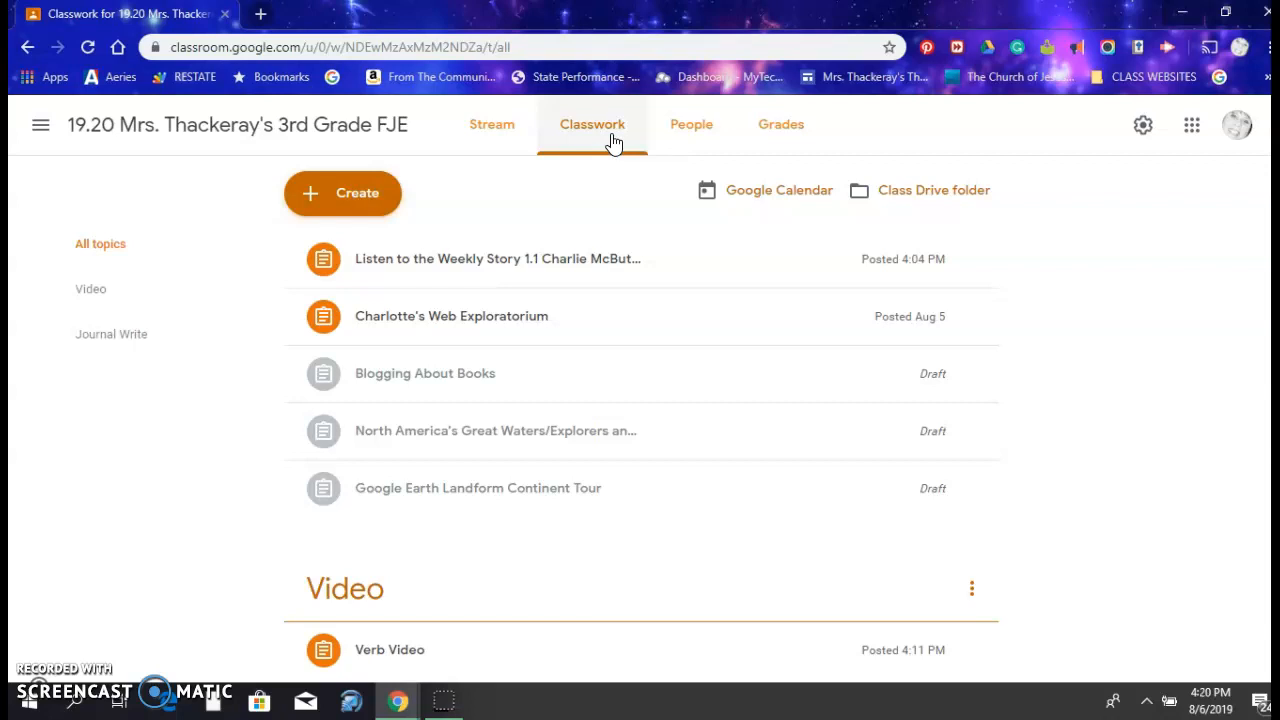
Review the details of the three draft assignments, Charlotte's Web Exploratorium, and the Charlie McButton weekly story assignment
left_click(583, 487)
left_click(597, 431)
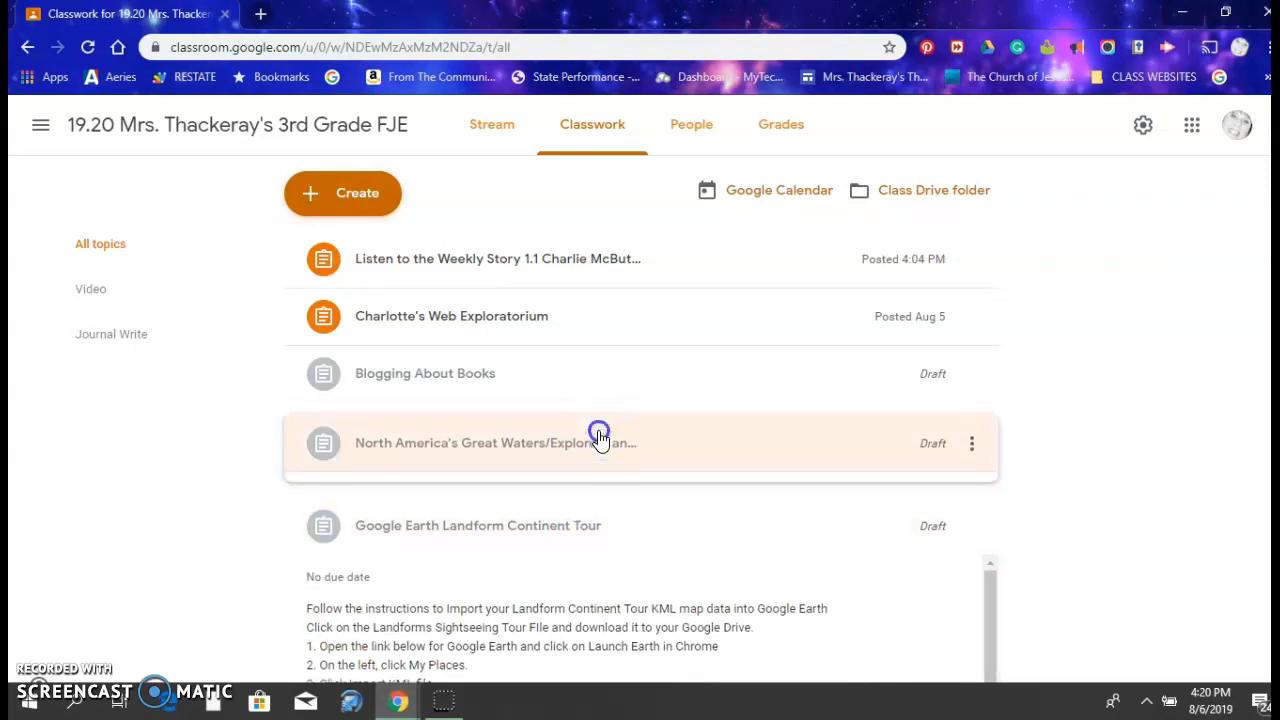
left_click(610, 393)
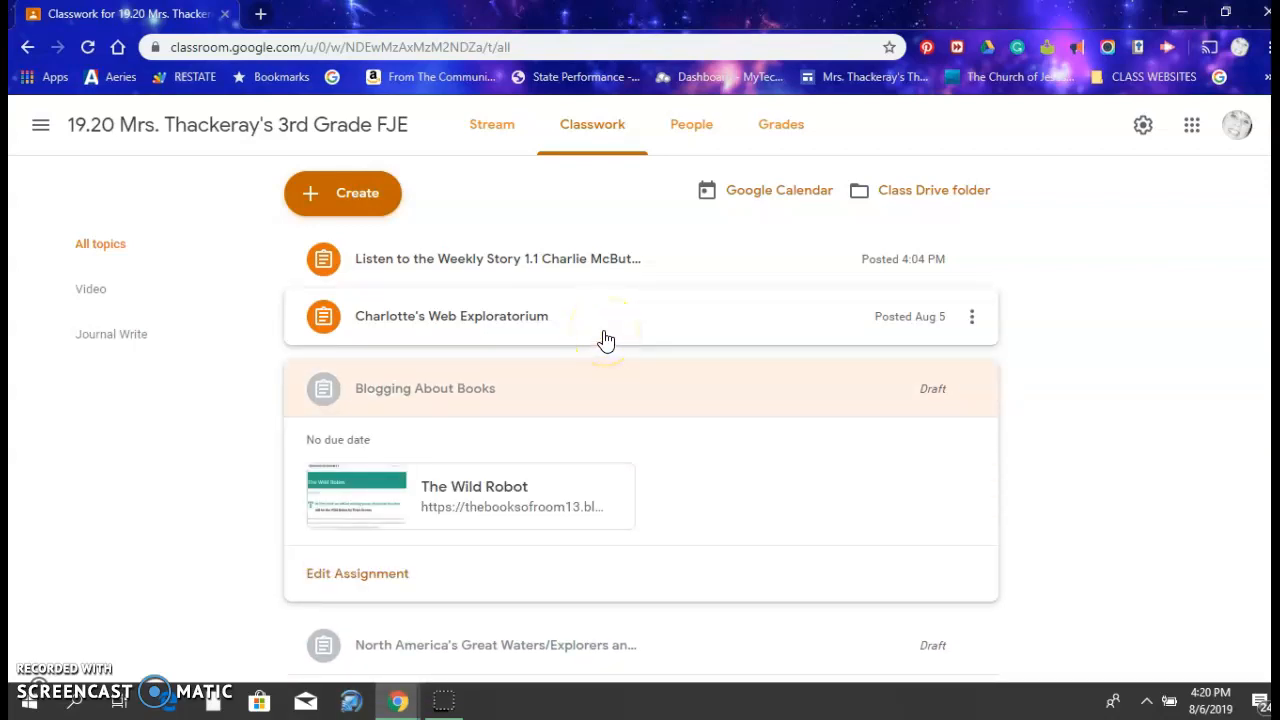
left_click(606, 340)
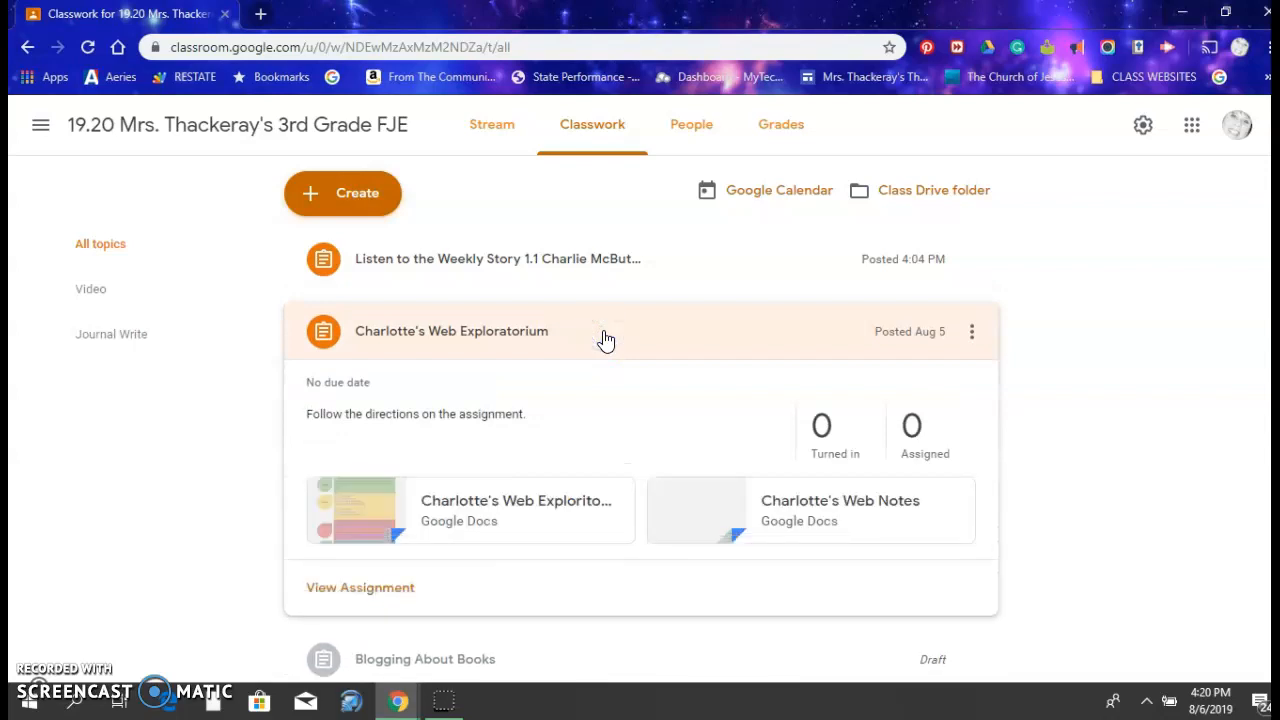
left_click(615, 268)
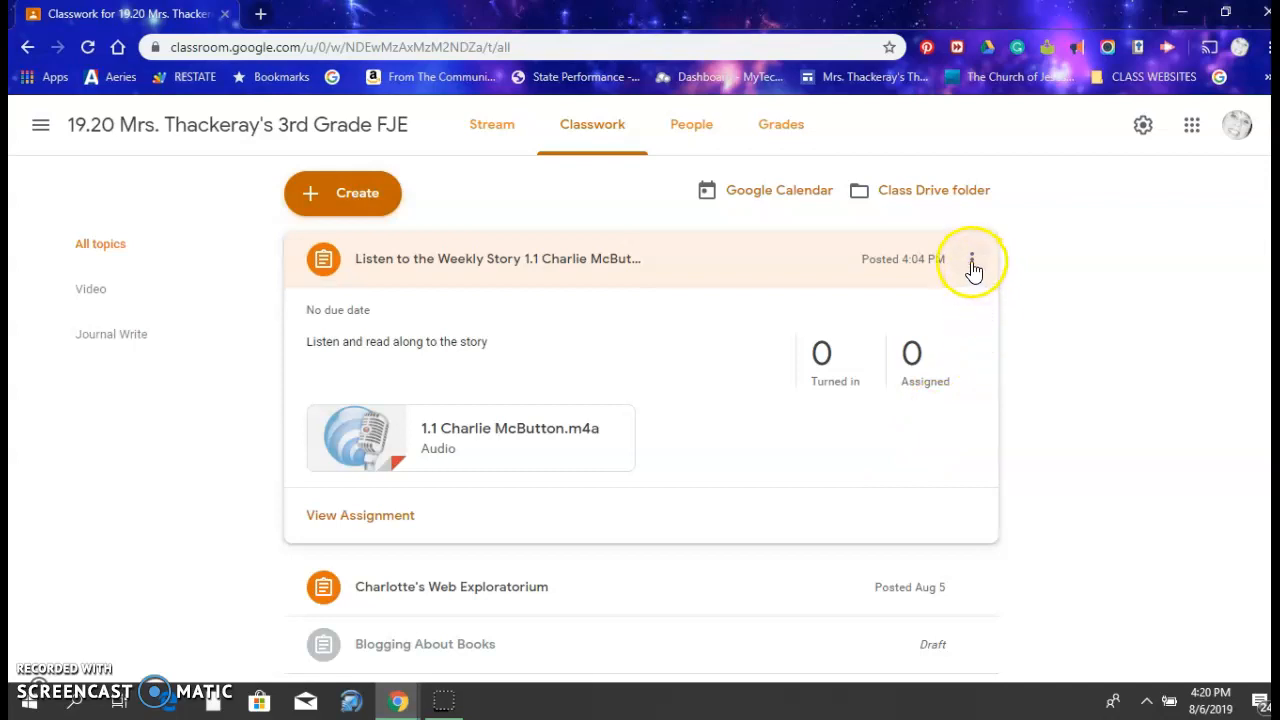
Open the Listen to the Weekly Story 1.1 Charlie McButton assignment for editing, check its student selection options, and save it
left_click(971, 263)
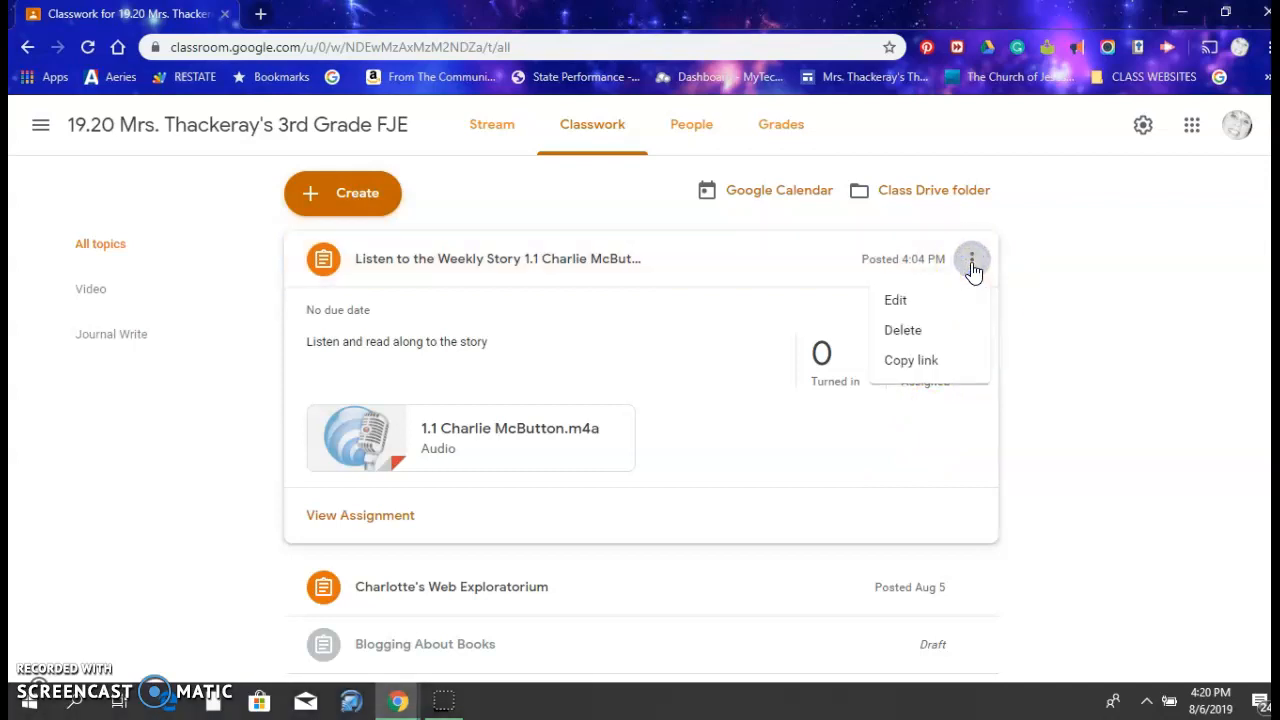
left_click(895, 303)
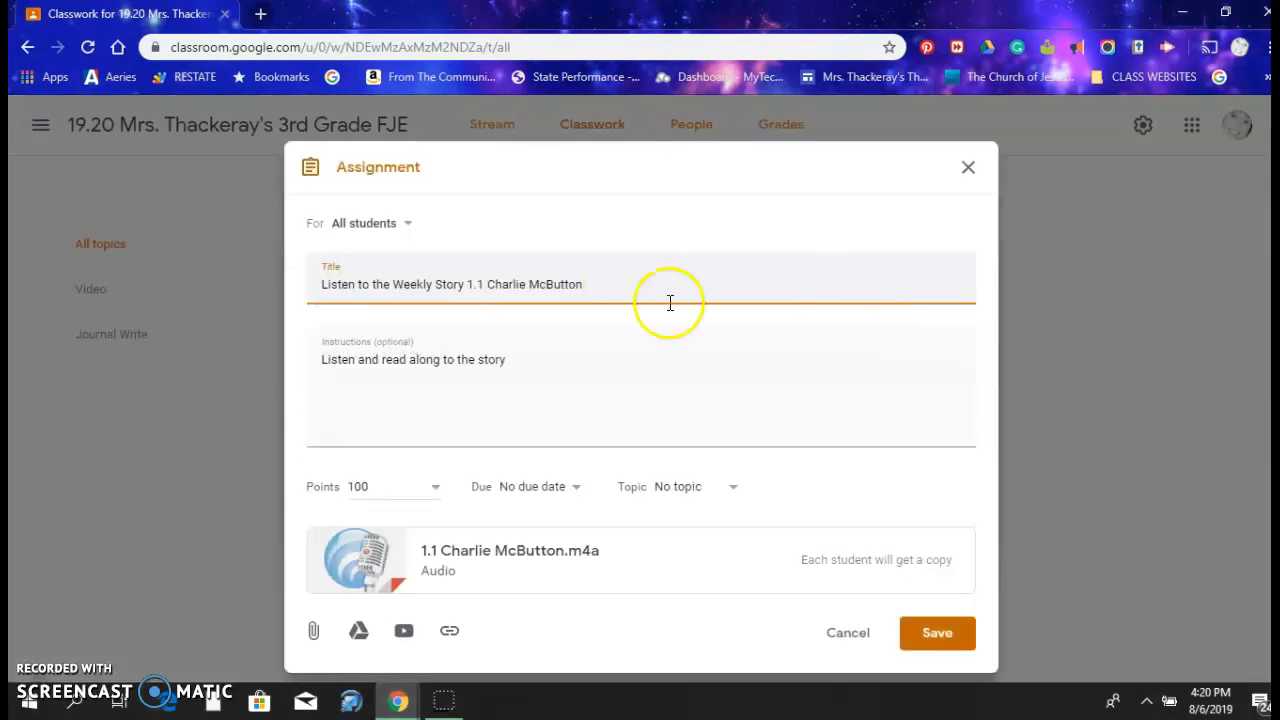
left_click(408, 229)
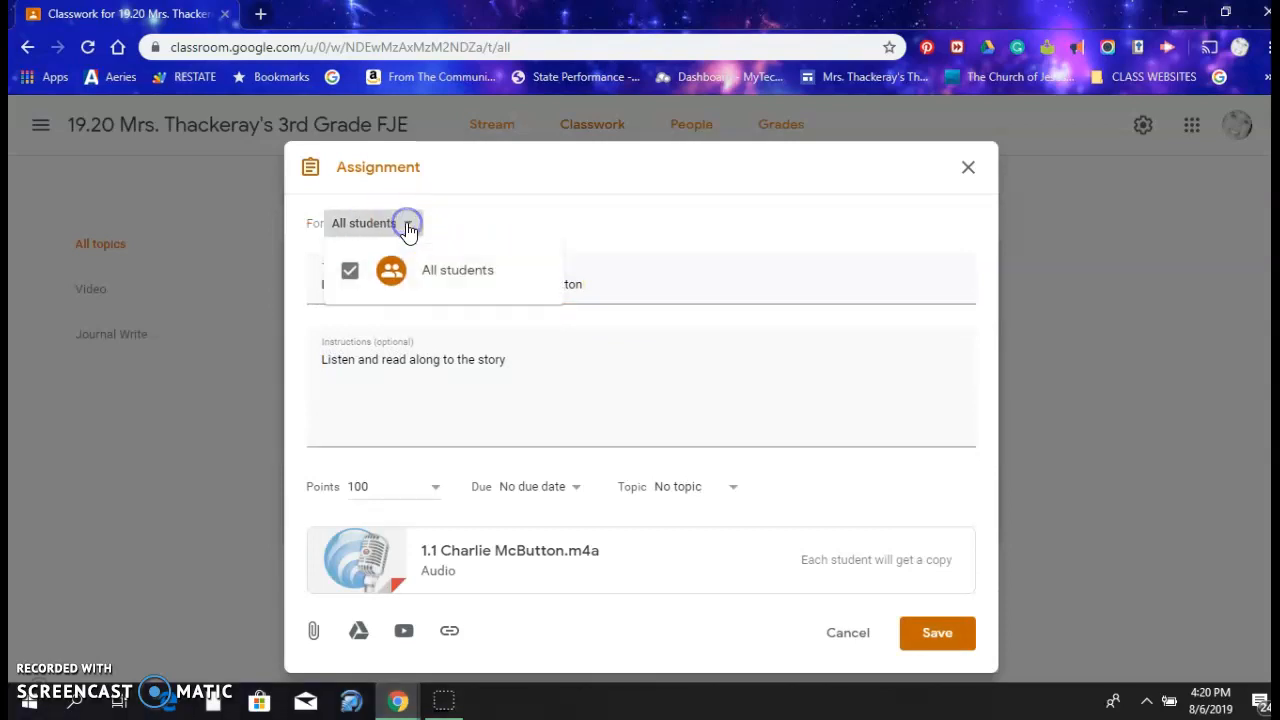
left_click(458, 218)
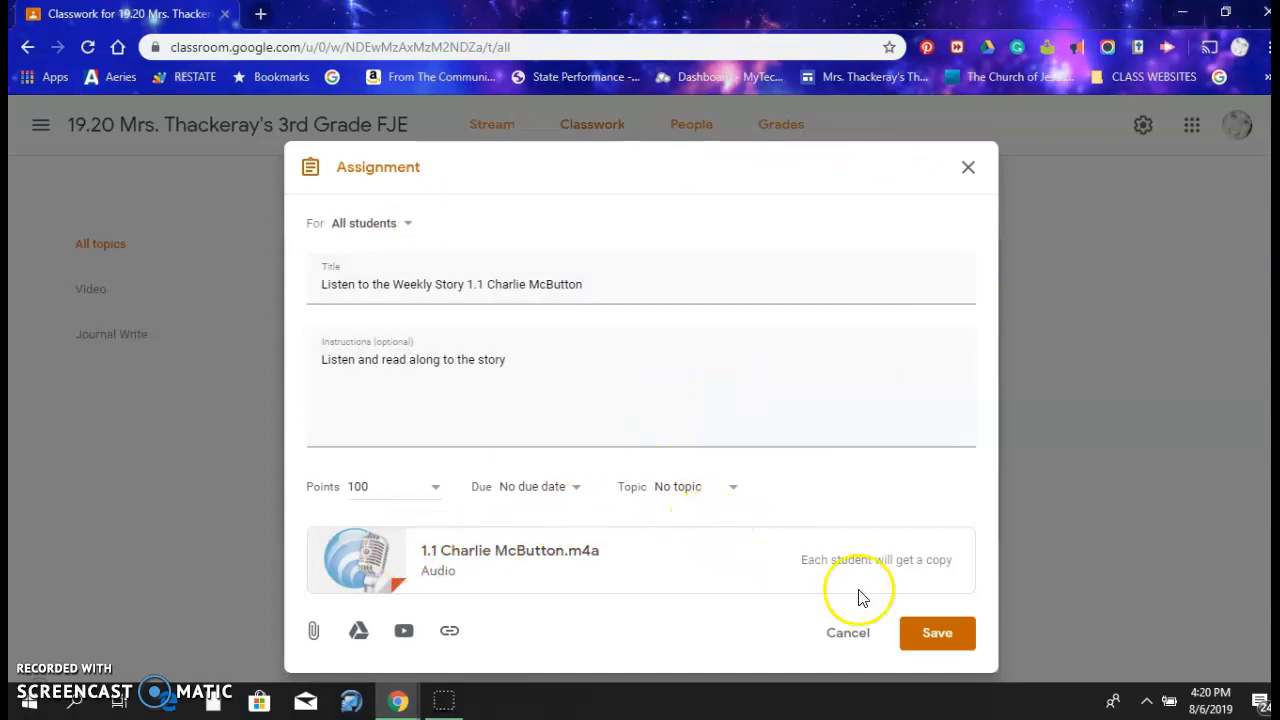
left_click(906, 637)
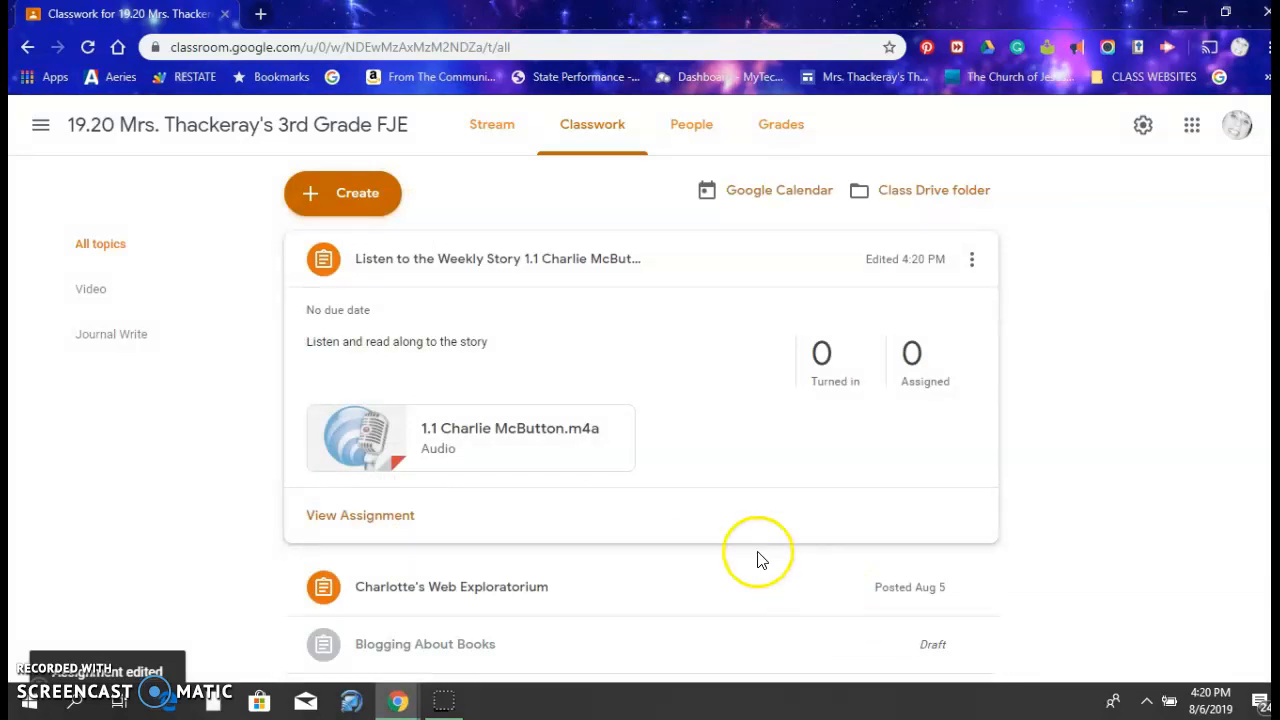
Start a new untitled assignment for all students, set its points to Ungraded, and begin creating a topic for it
left_click(343, 204)
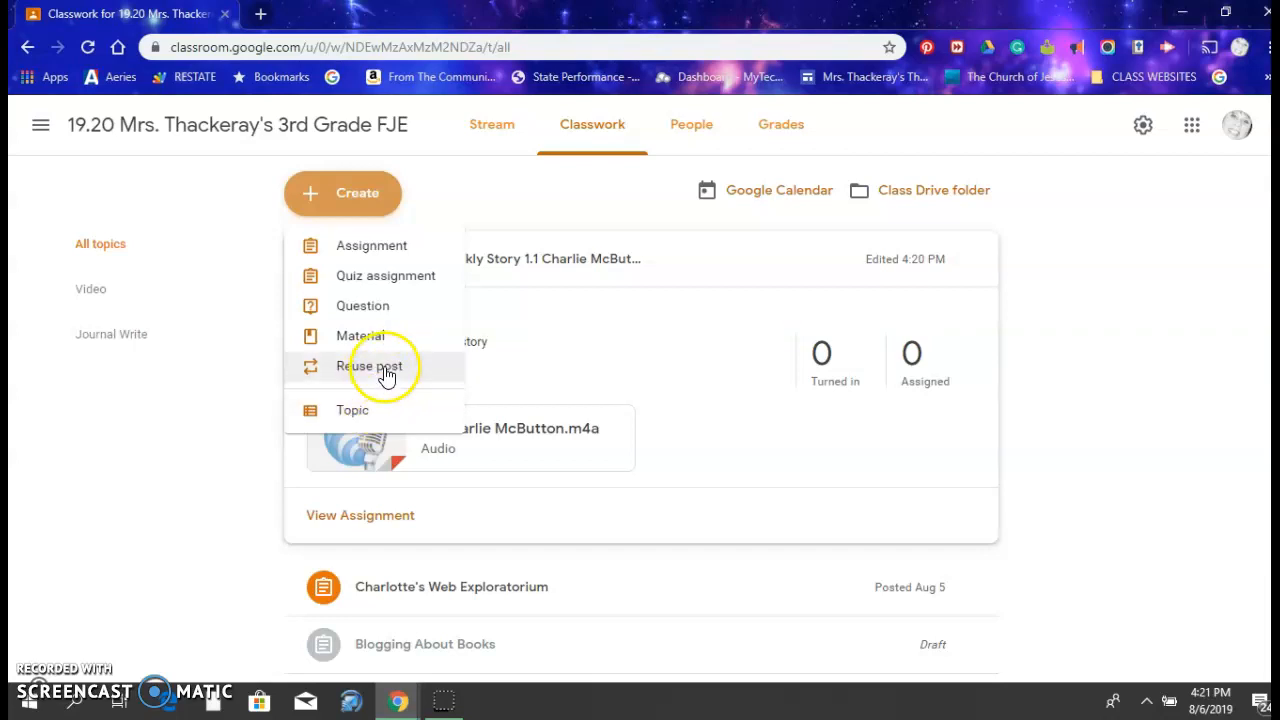
left_click(399, 246)
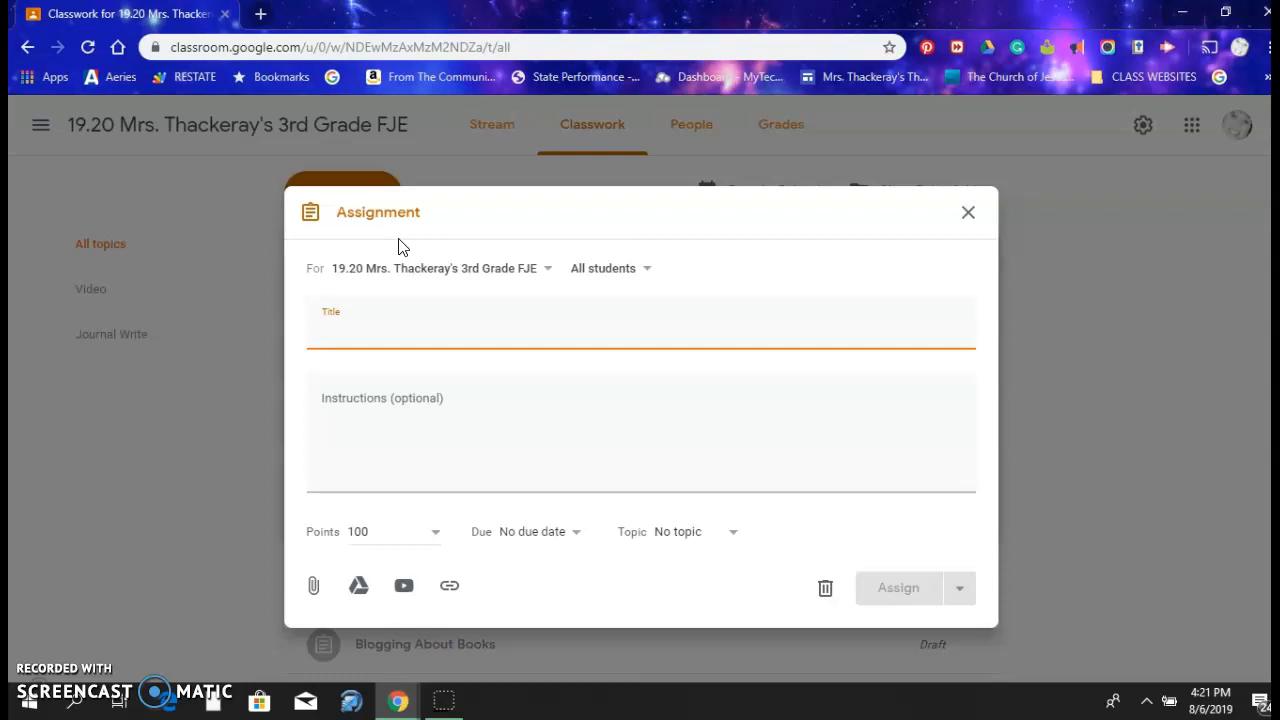
left_click(341, 330)
left_click(358, 415)
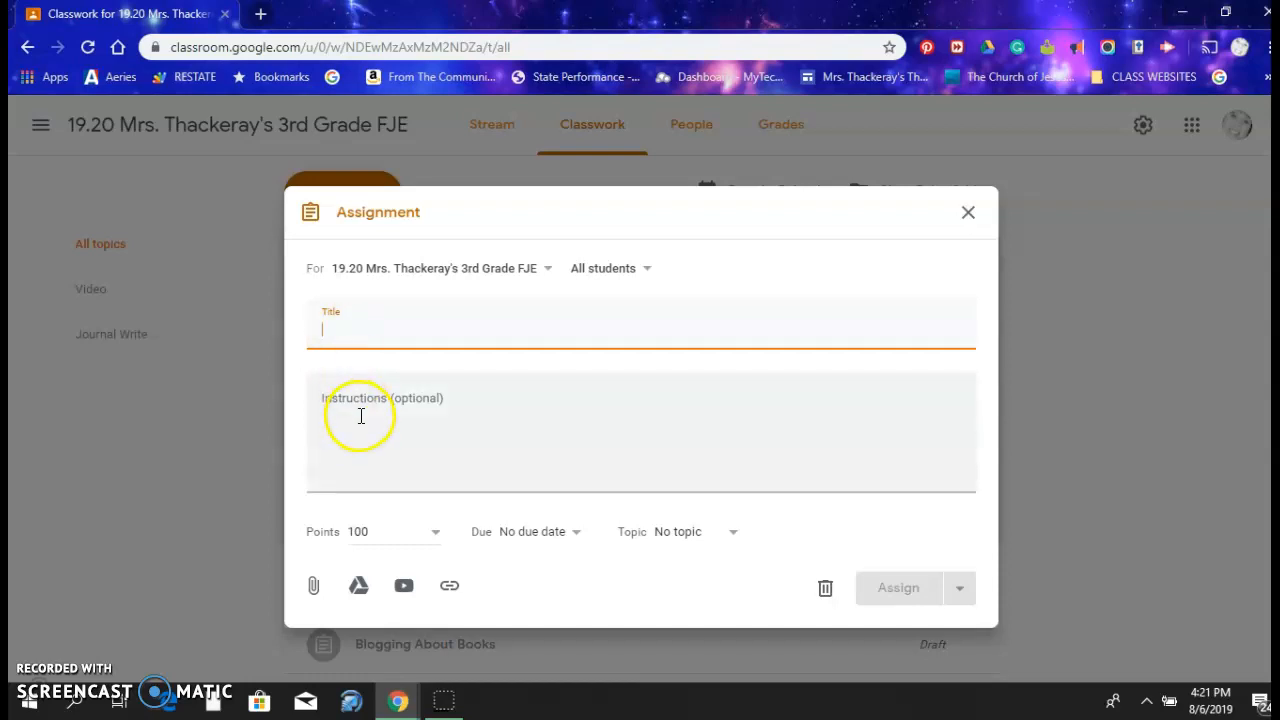
left_click(434, 531)
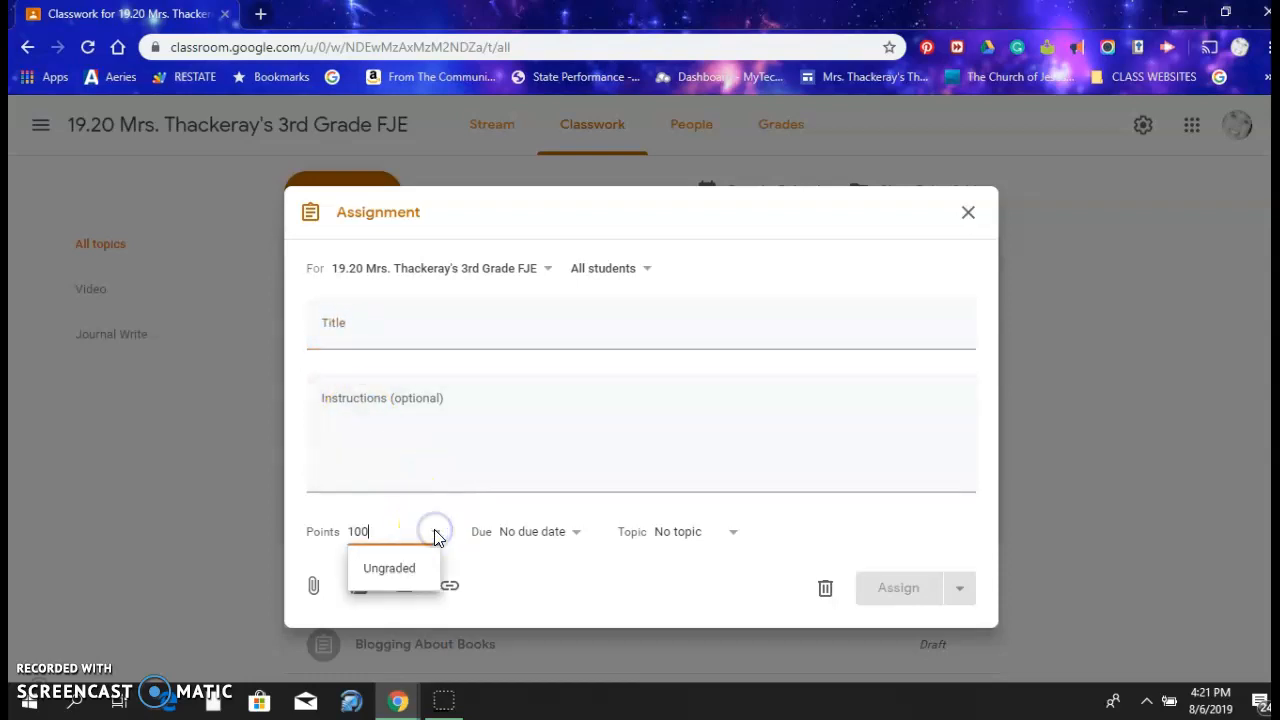
left_click(423, 570)
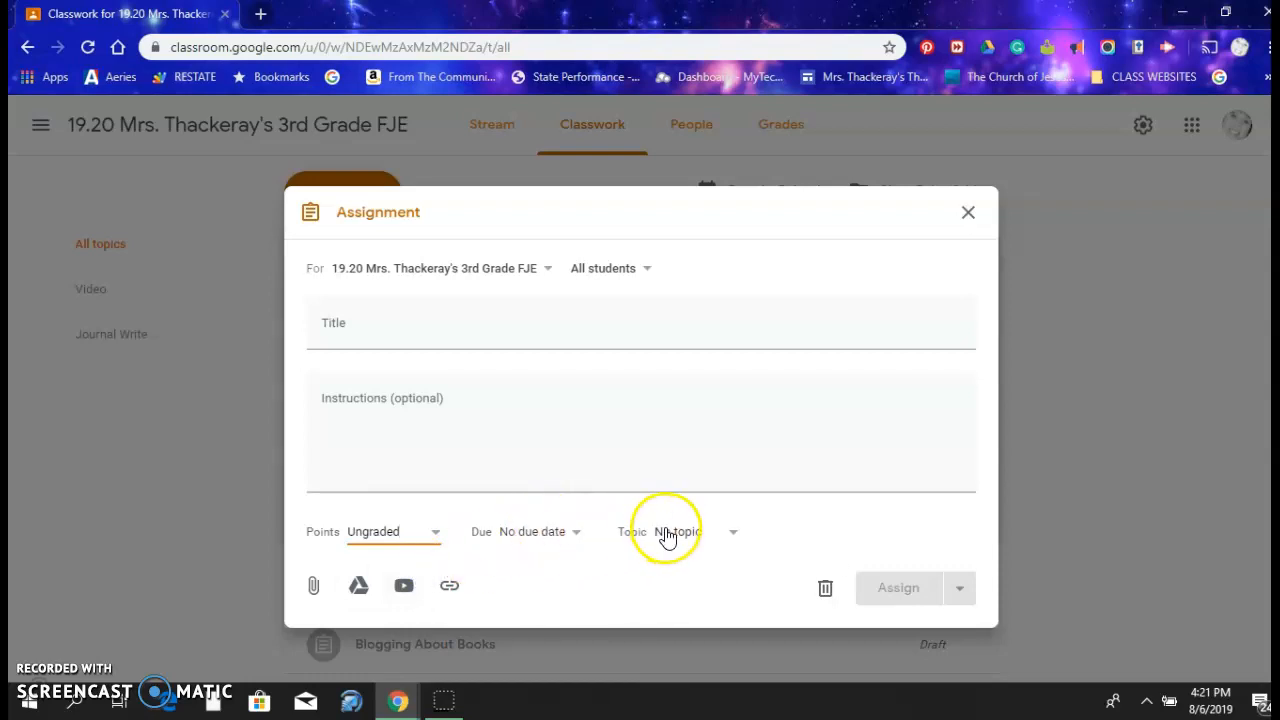
left_click(734, 534)
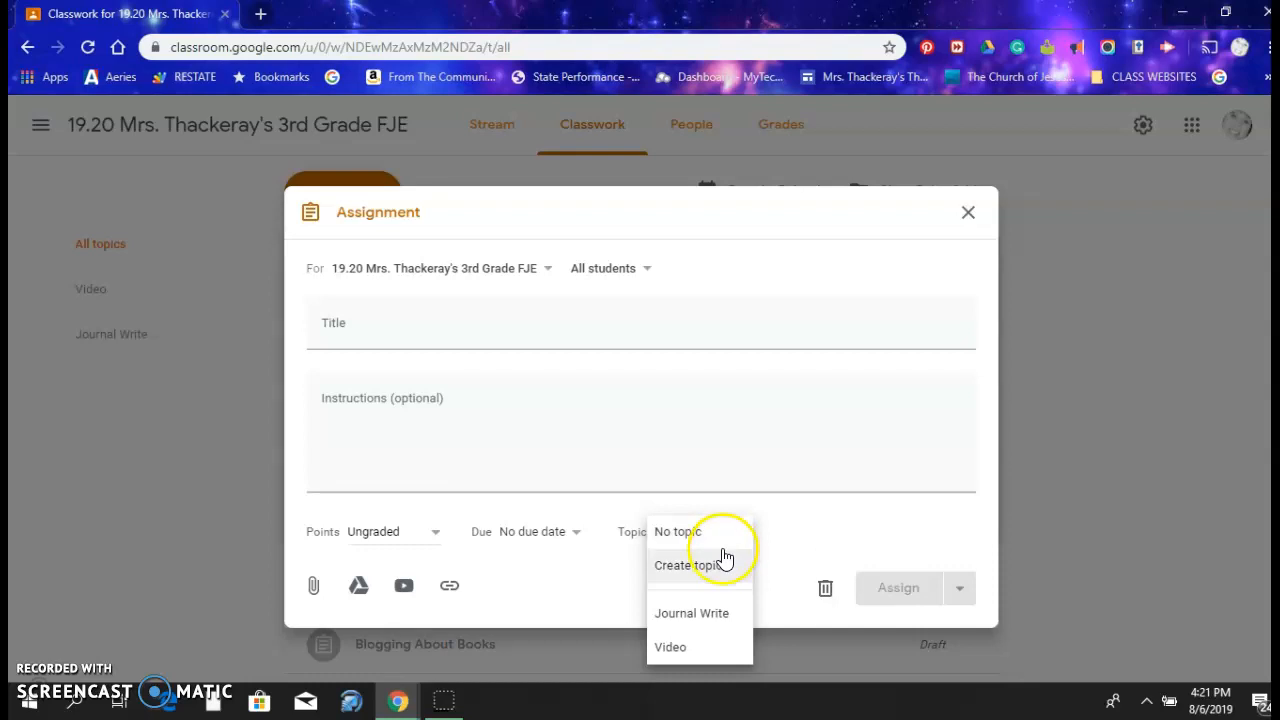
left_click(716, 566)
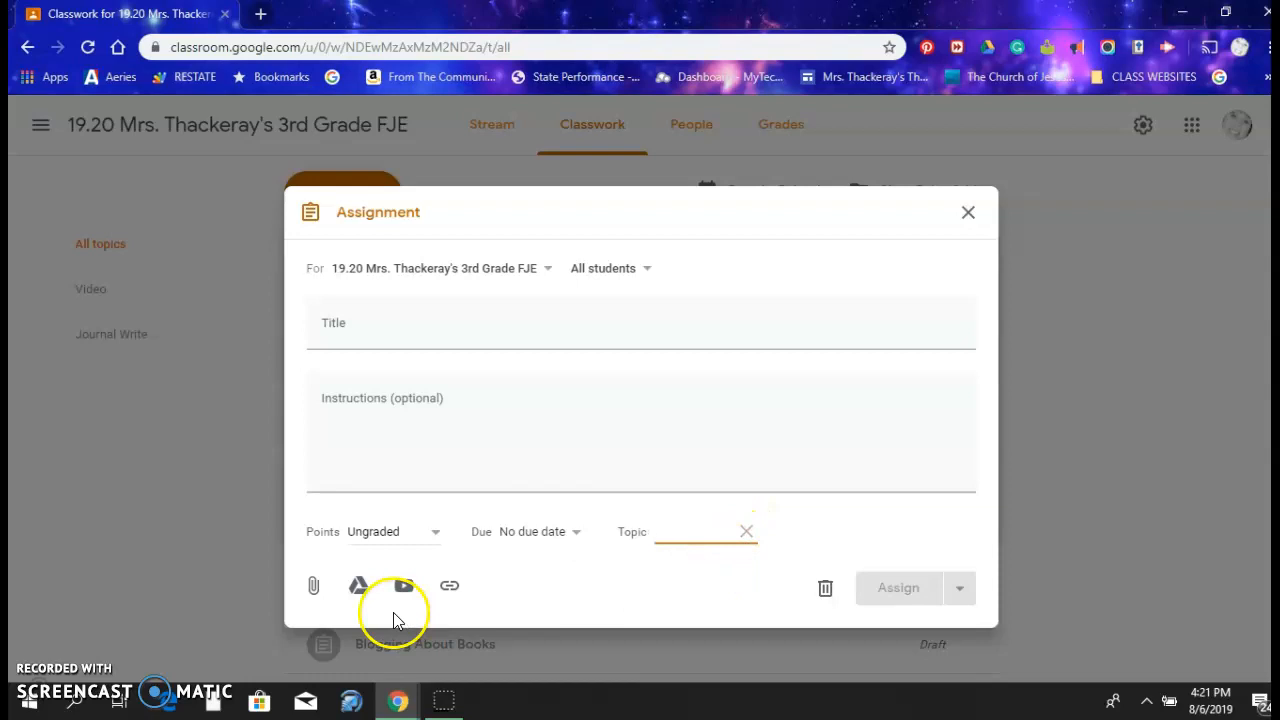
left_click(57, 684)
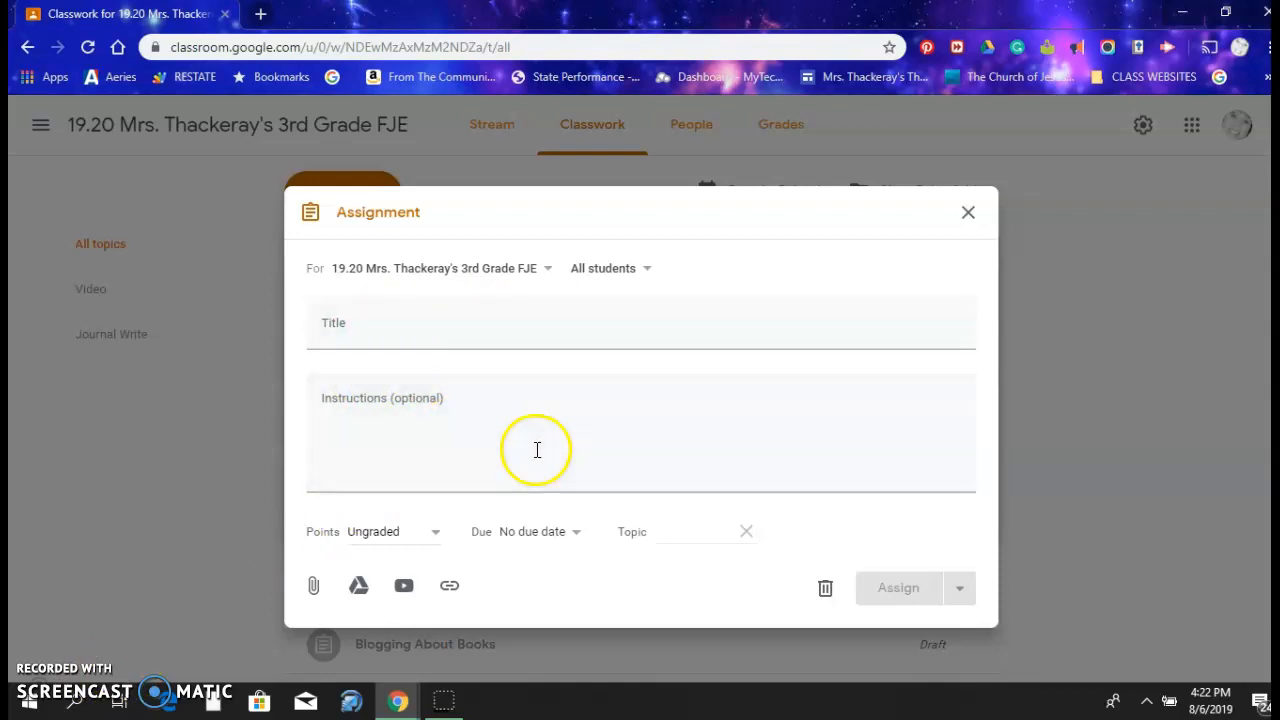
left_click(498, 527)
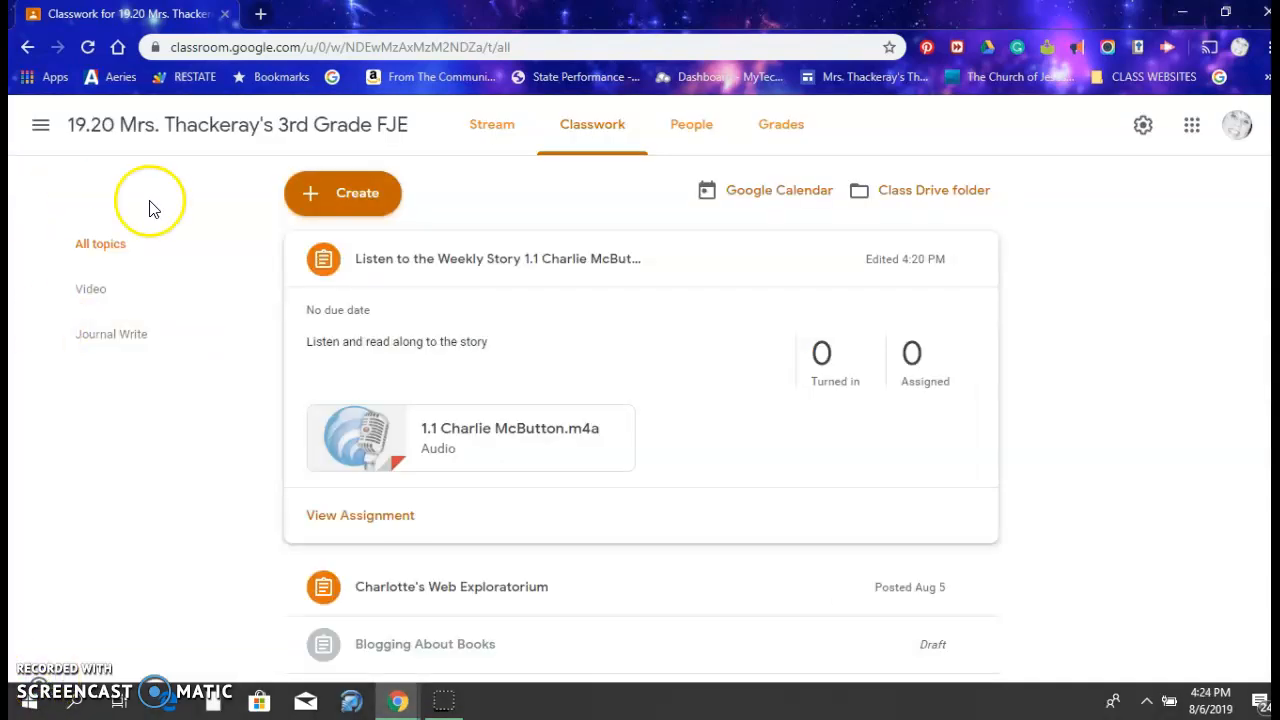
Start reusing a post from the 18.19 3rd Grade class and browse its older posts down to the start of that school year
left_click(346, 198)
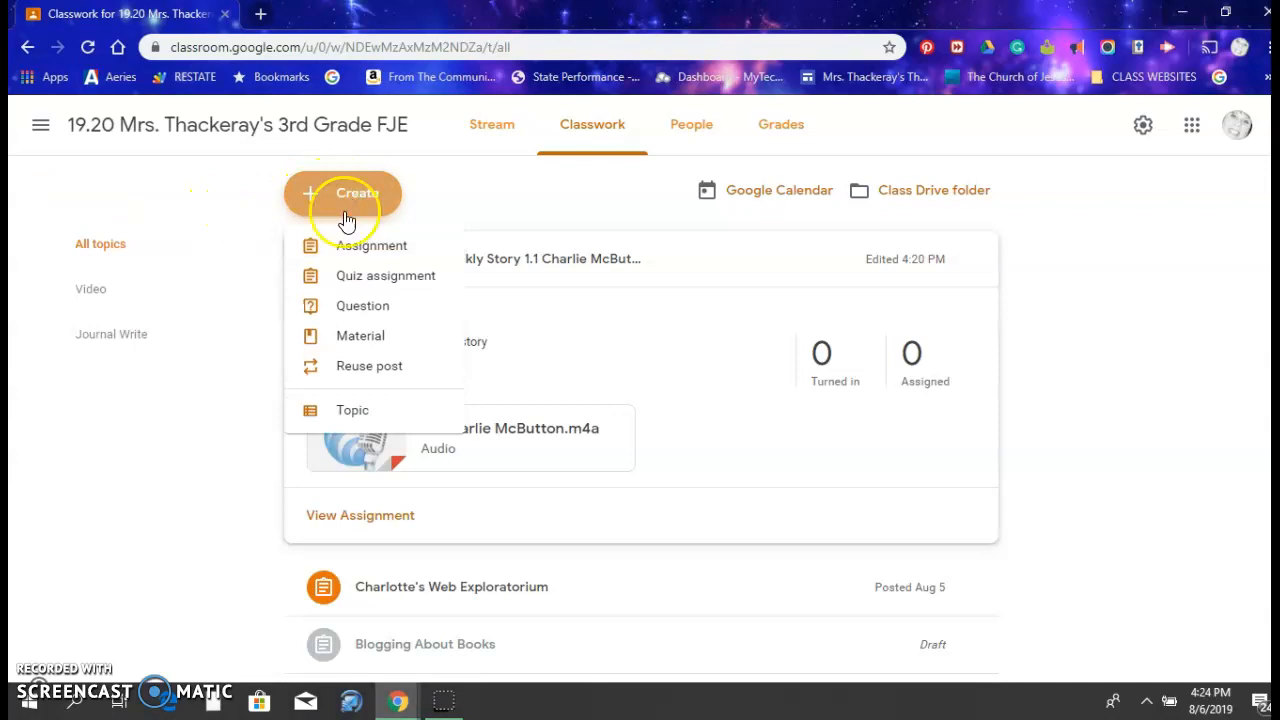
left_click(383, 371)
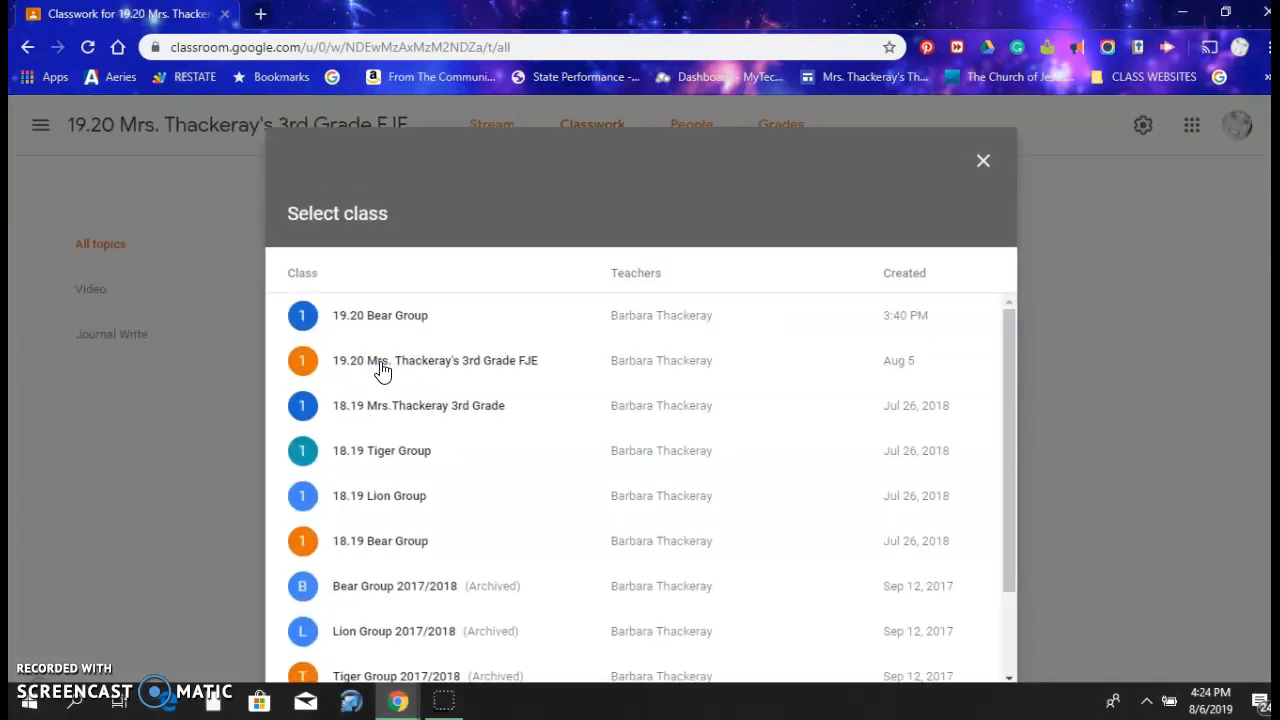
left_click(486, 414)
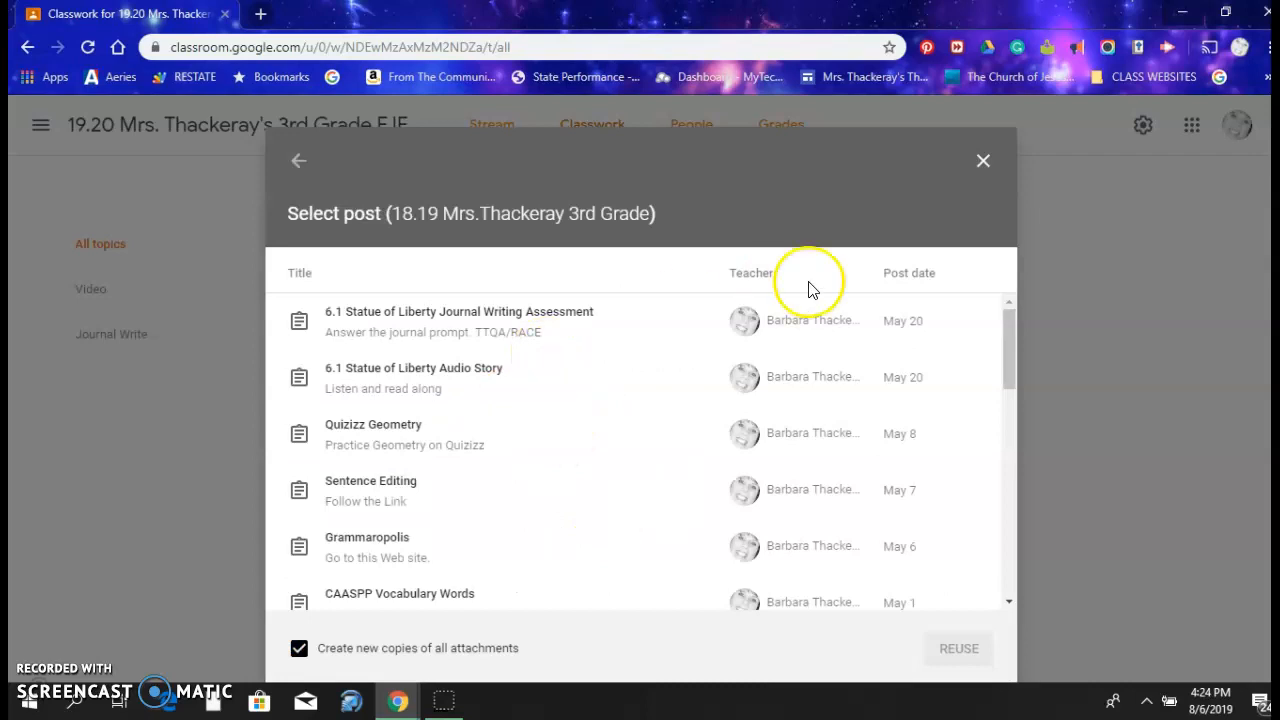
left_click_drag(1005, 338, 1057, 566)
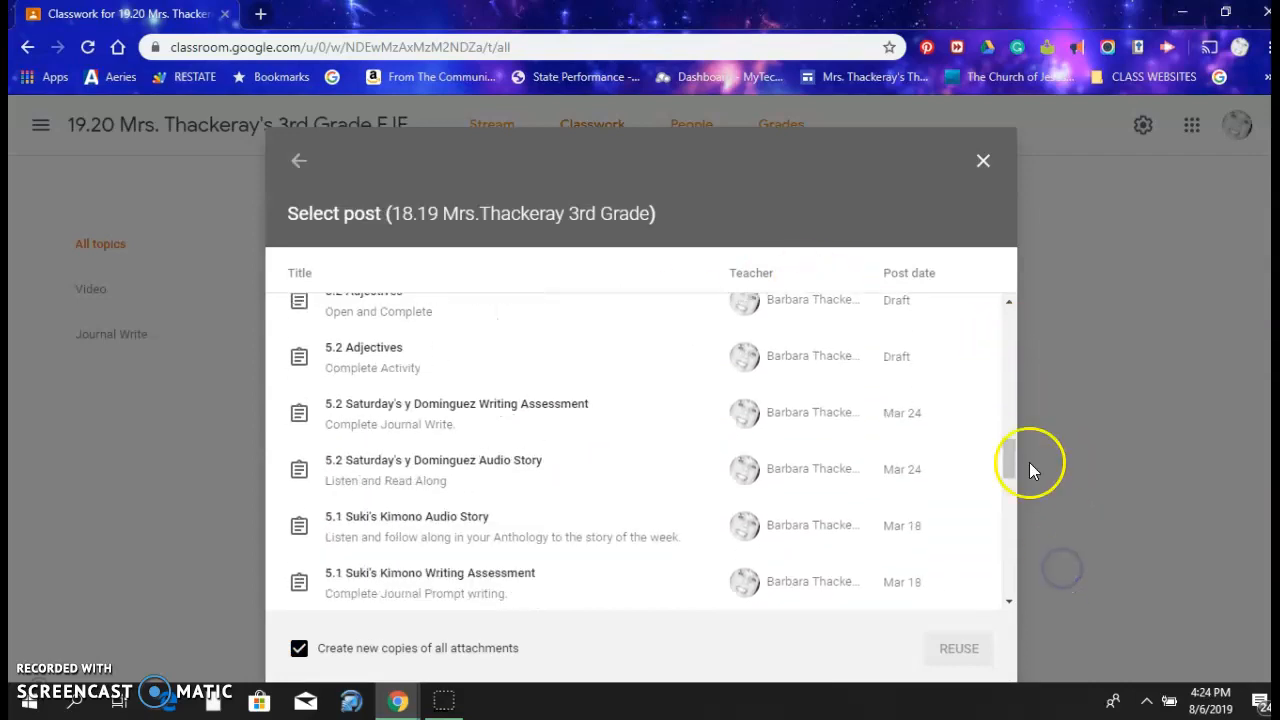
left_click_drag(1007, 451, 1040, 614)
left_click_drag(1009, 520, 1022, 605)
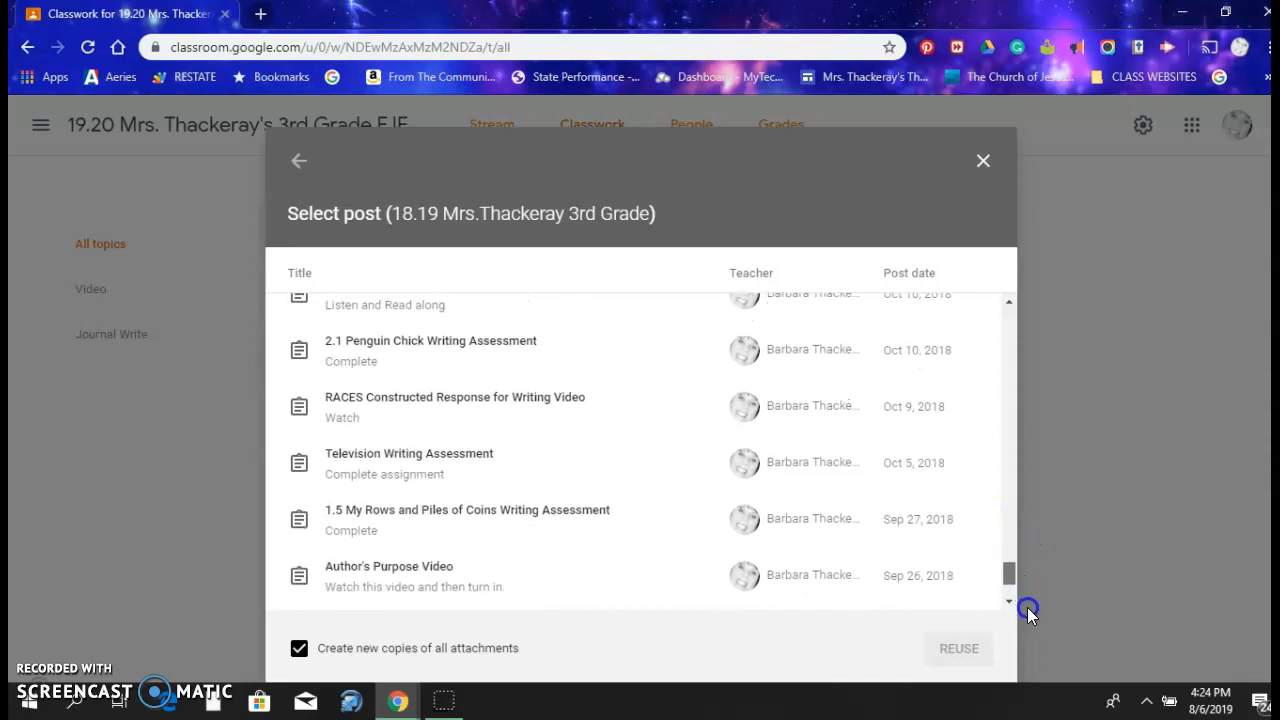
left_click_drag(1010, 551, 1025, 613)
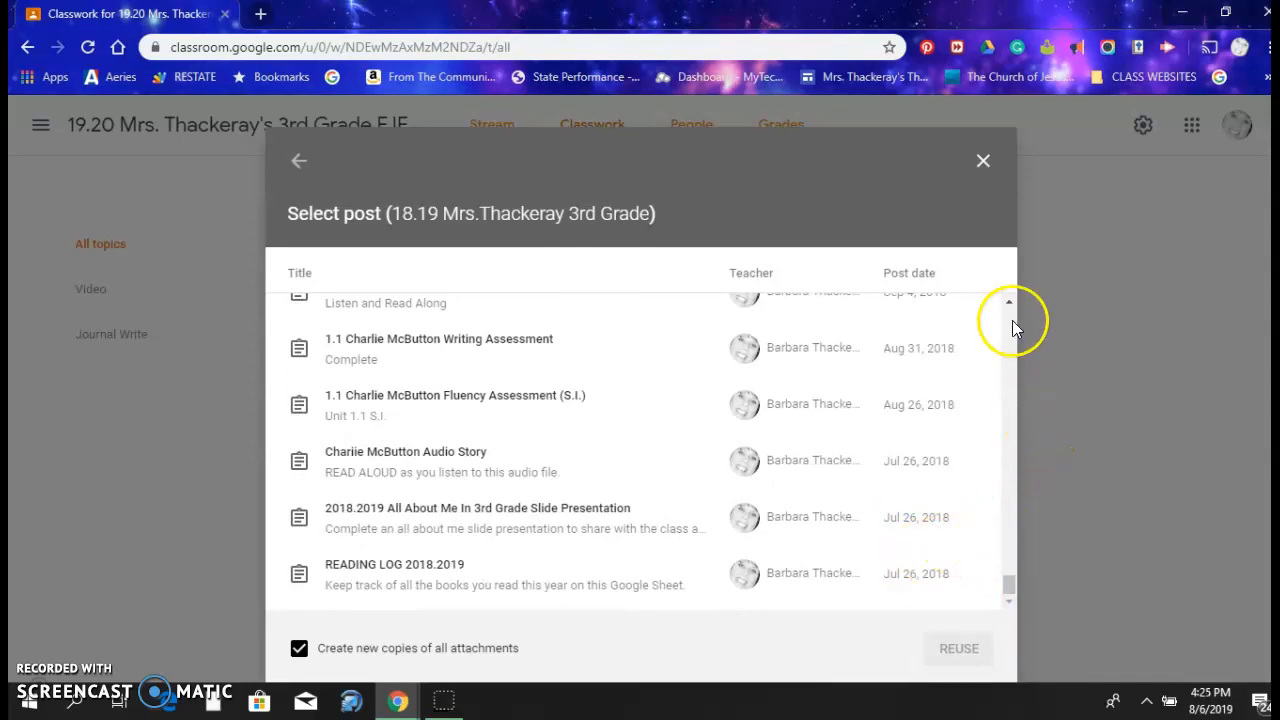
left_click_drag(1011, 302, 1011, 302)
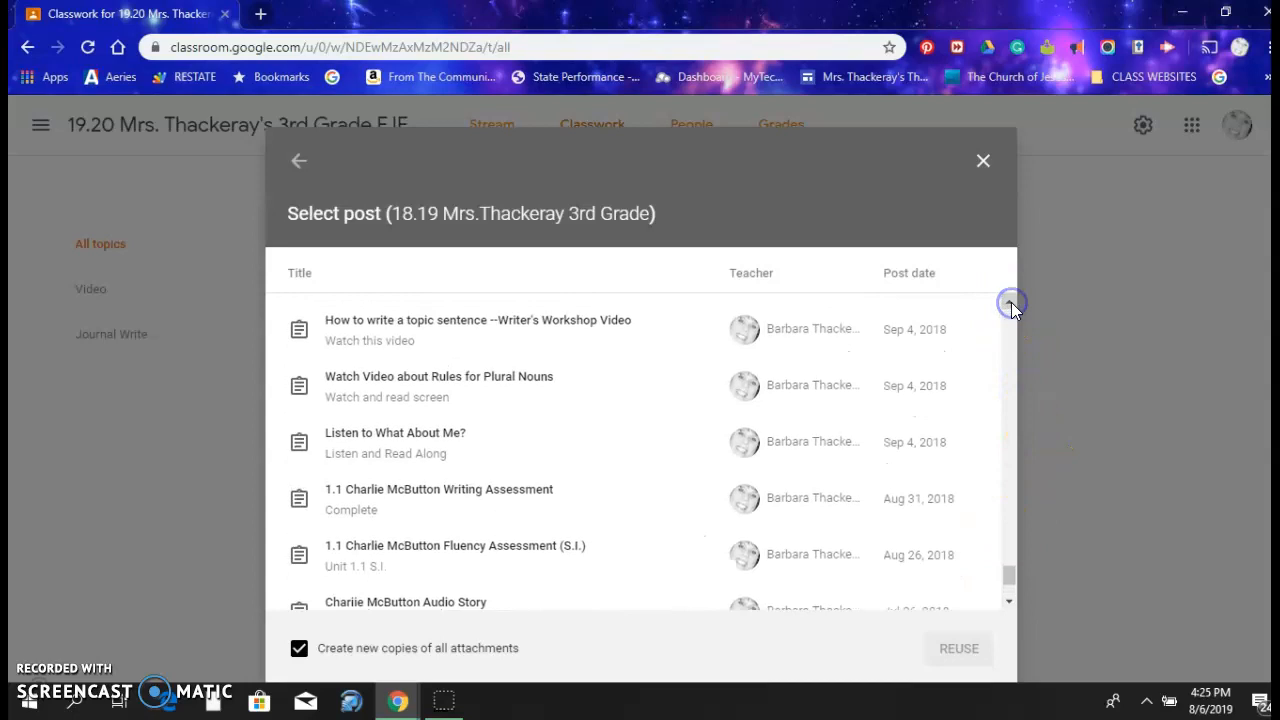
left_click(1011, 302)
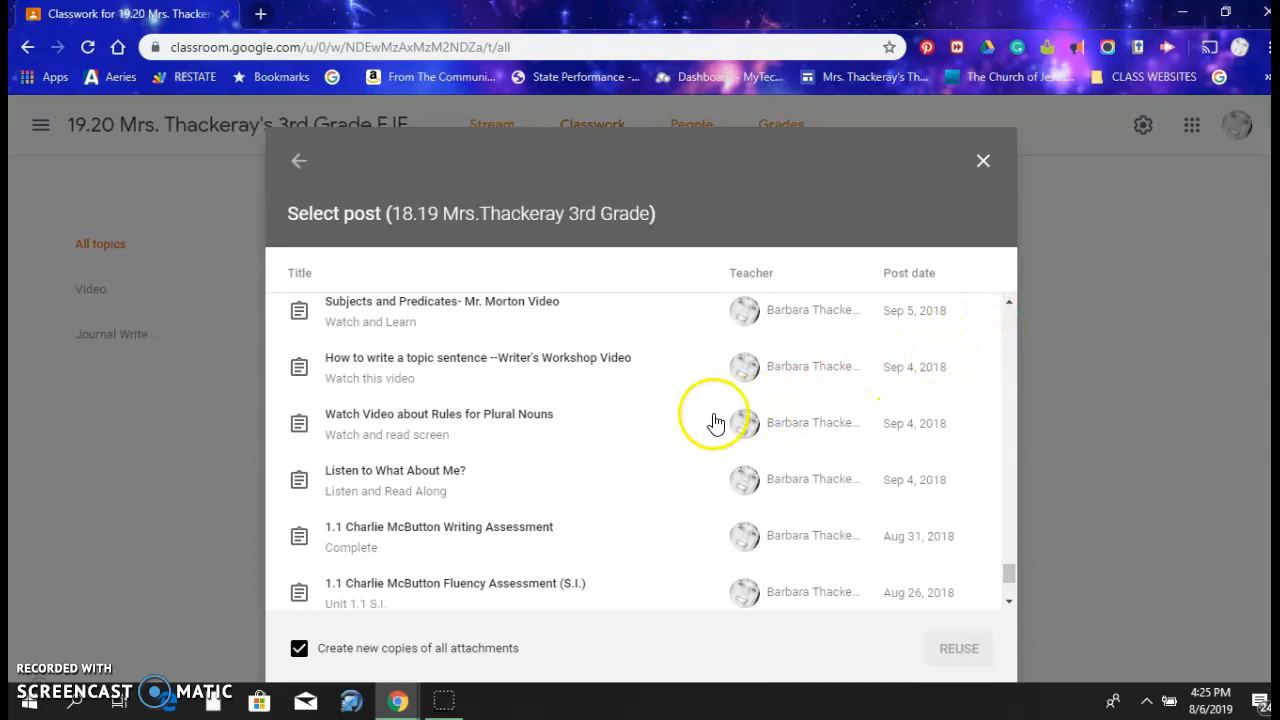
Reuse the Watch Video about Rules for Plural Nouns post with new attachment copies and assign it under the Video Lessons topic
left_click(532, 426)
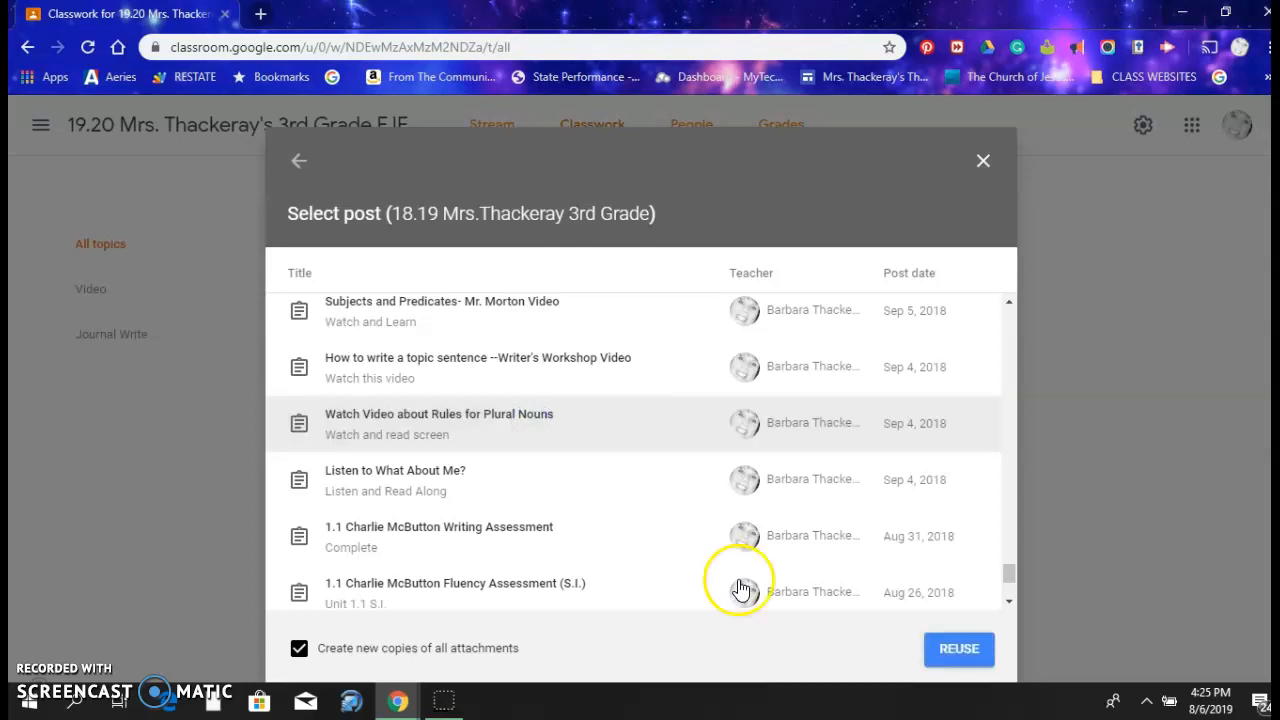
left_click(954, 650)
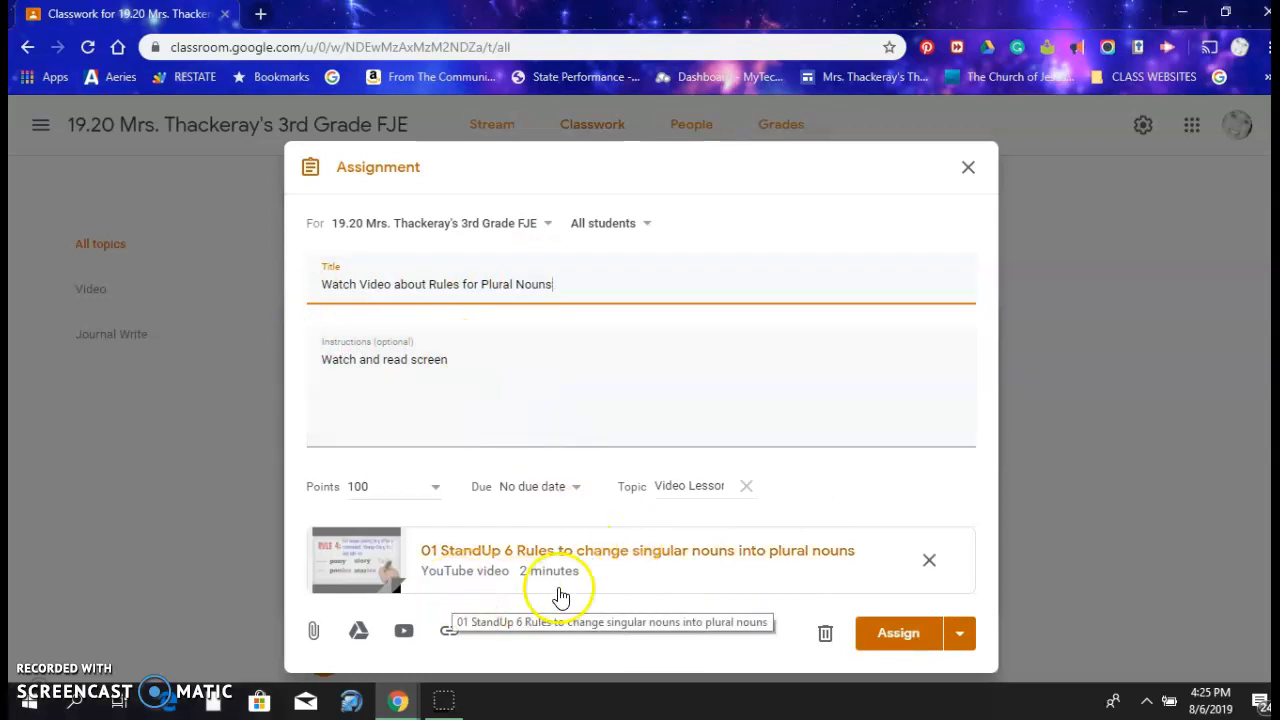
left_click(900, 636)
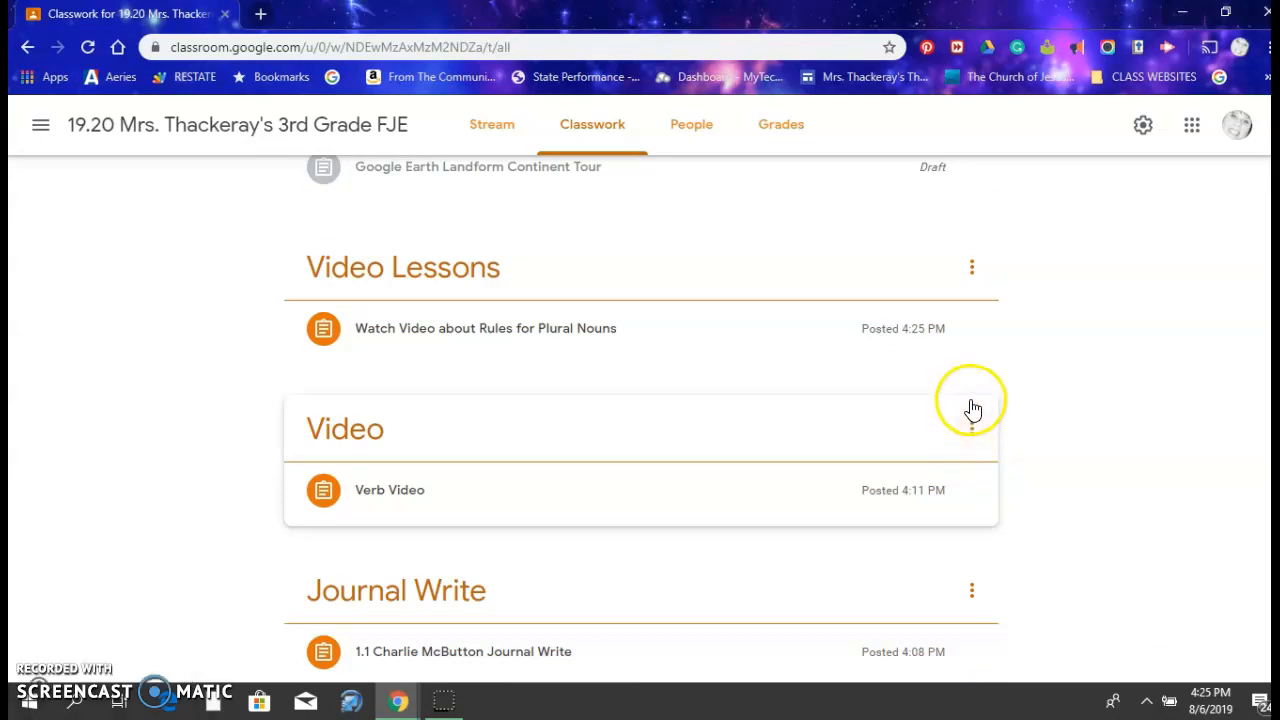
Delete the Watch Video about Rules for Plural Nouns assignment from the Video Lessons topic
left_click(973, 330)
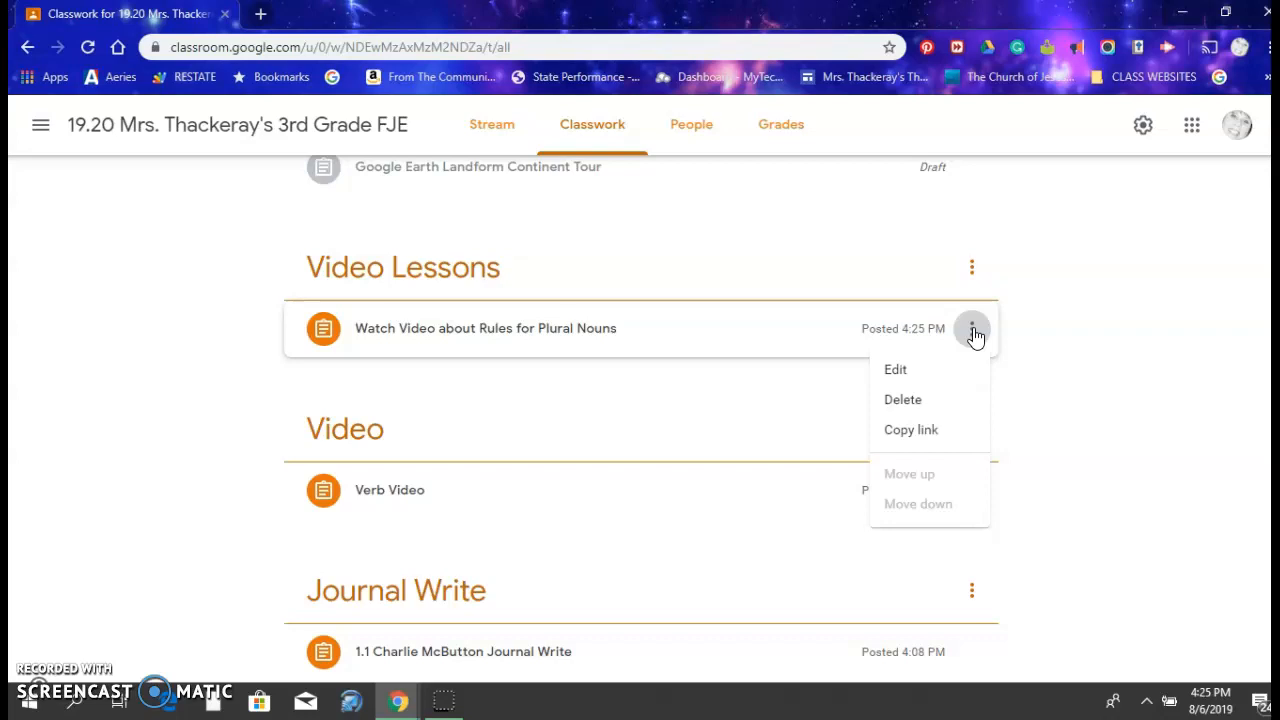
left_click(916, 370)
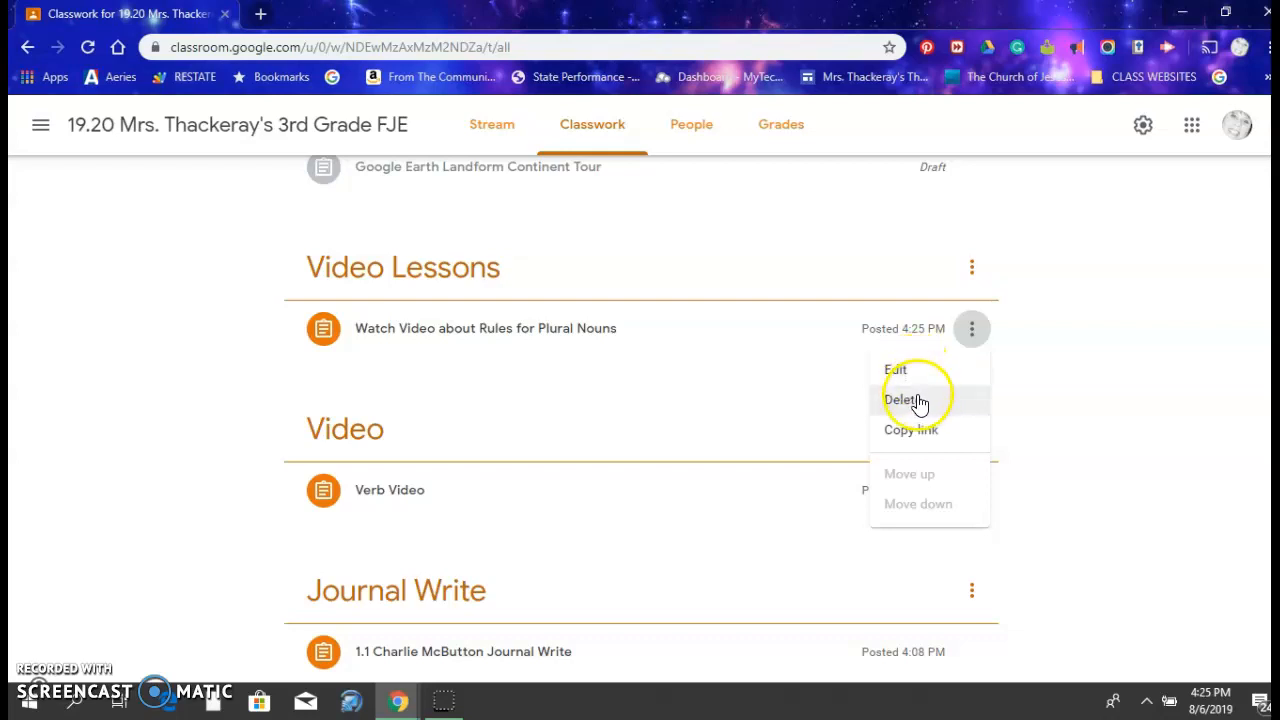
left_click(918, 402)
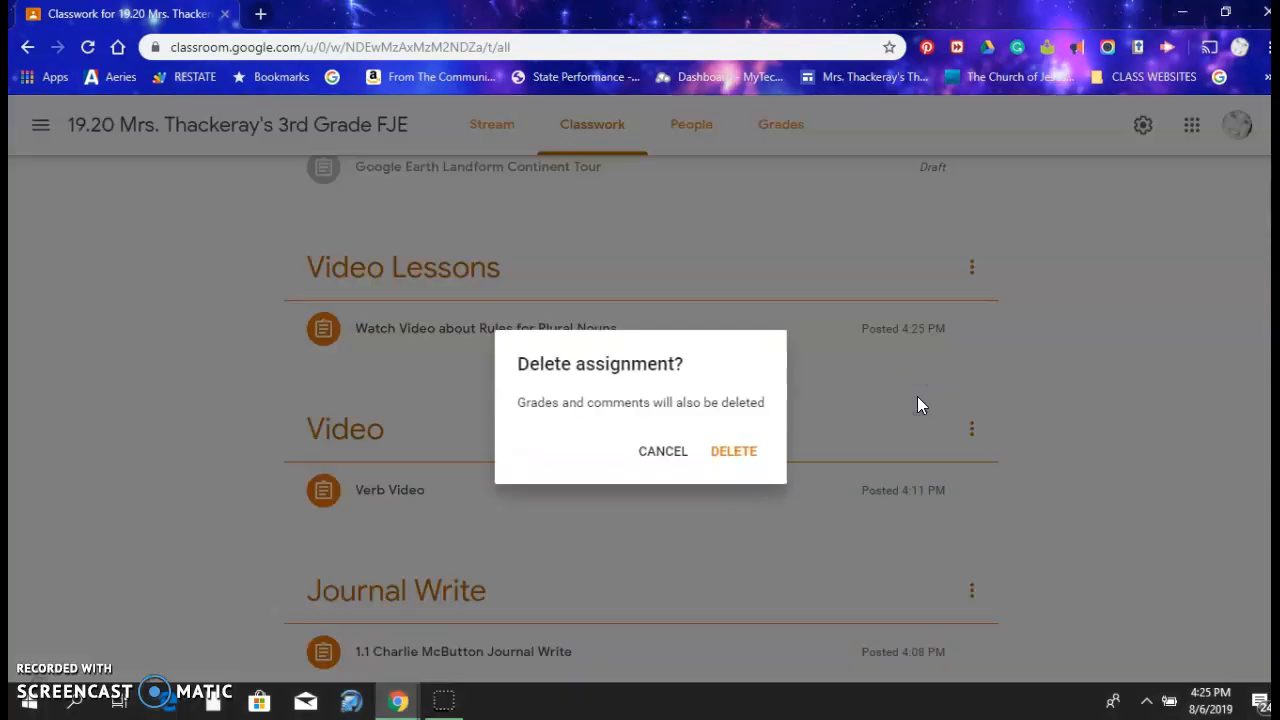
left_click(732, 451)
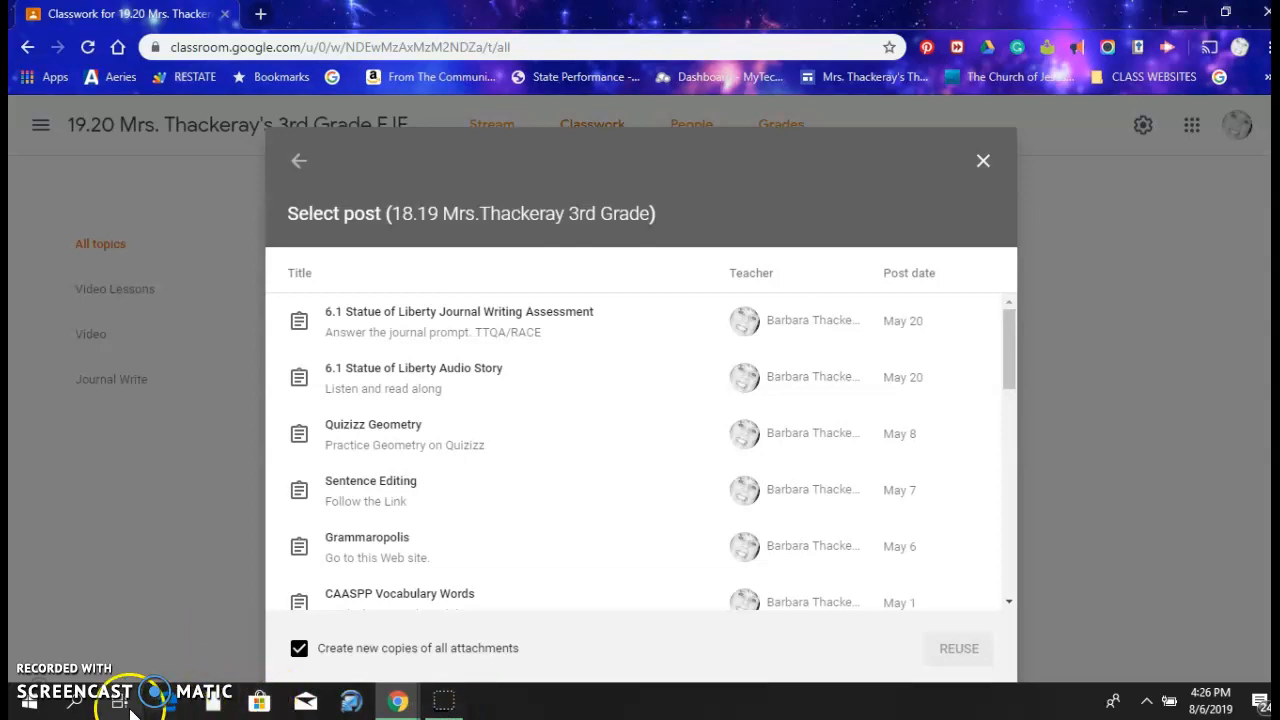
Open the 19.20 3rd Grade class's Google Drive folder from its Classwork page
left_click(52, 679)
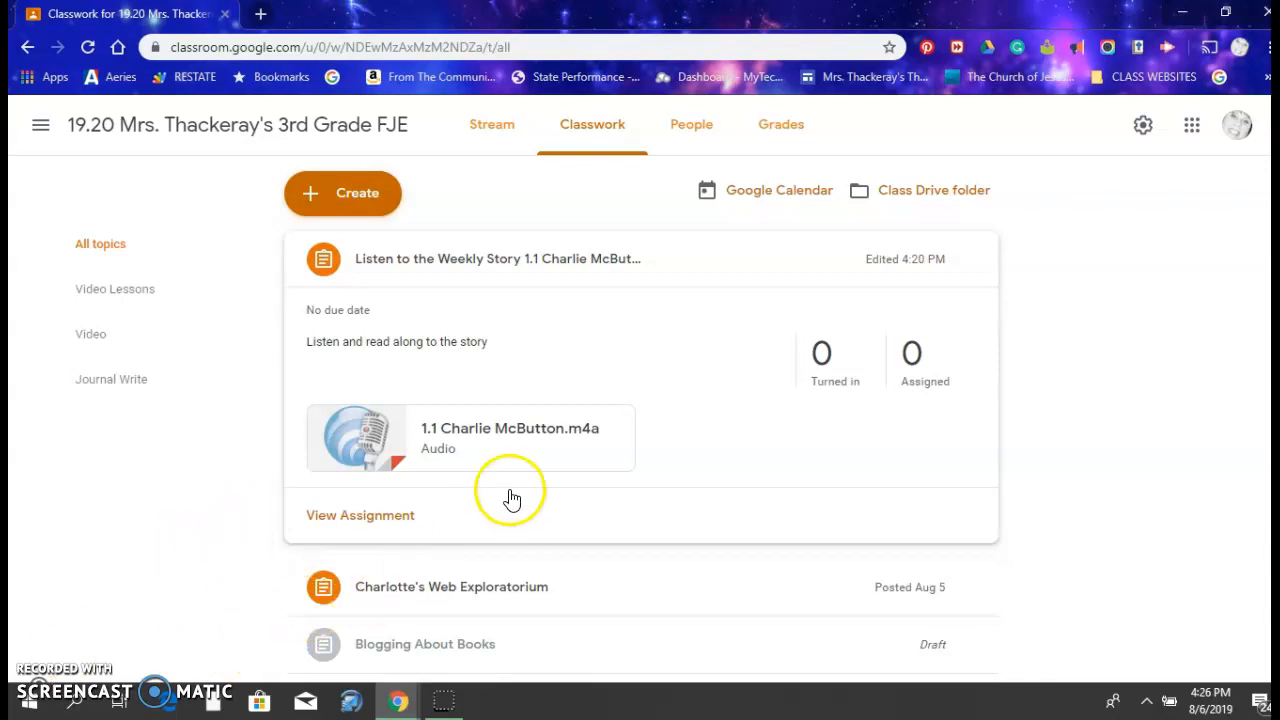
left_click(900, 200)
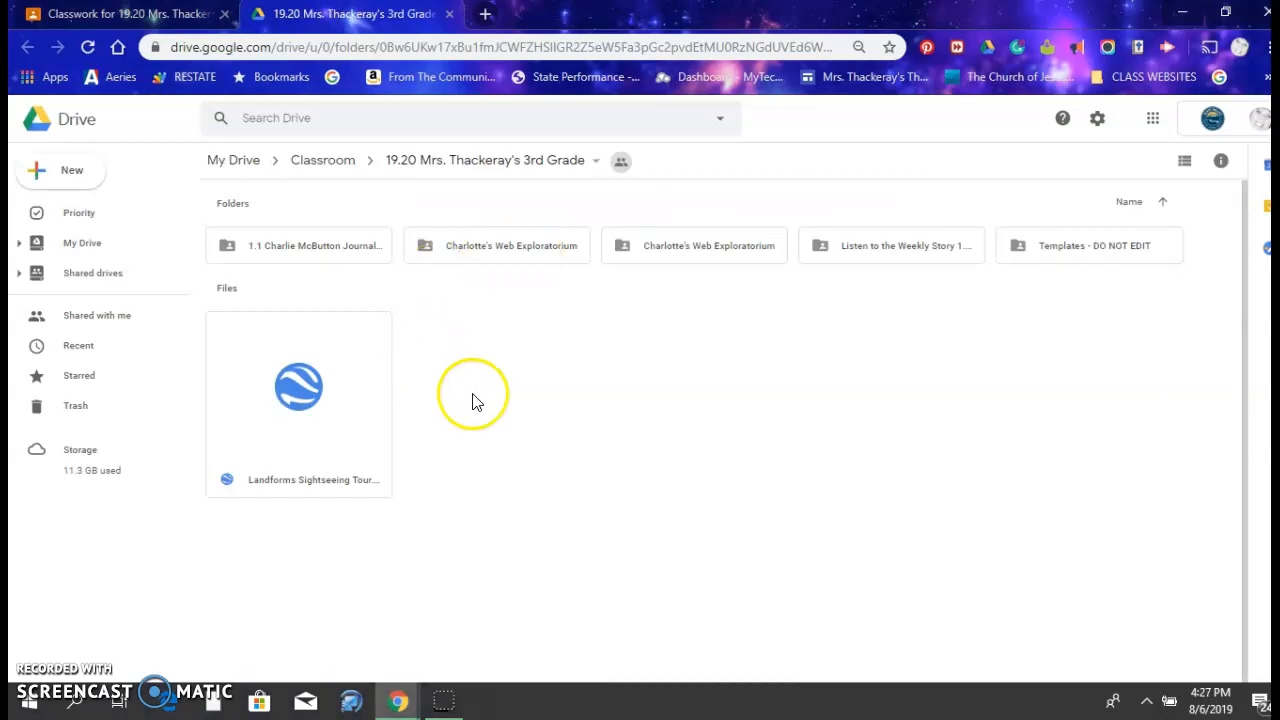
Open the 18.19 3rd Grade class's 1.1 Charlie McButton Writing Assessment folder from the Drive Classroom folder and look through the student files
left_click(594, 164)
left_click(345, 166)
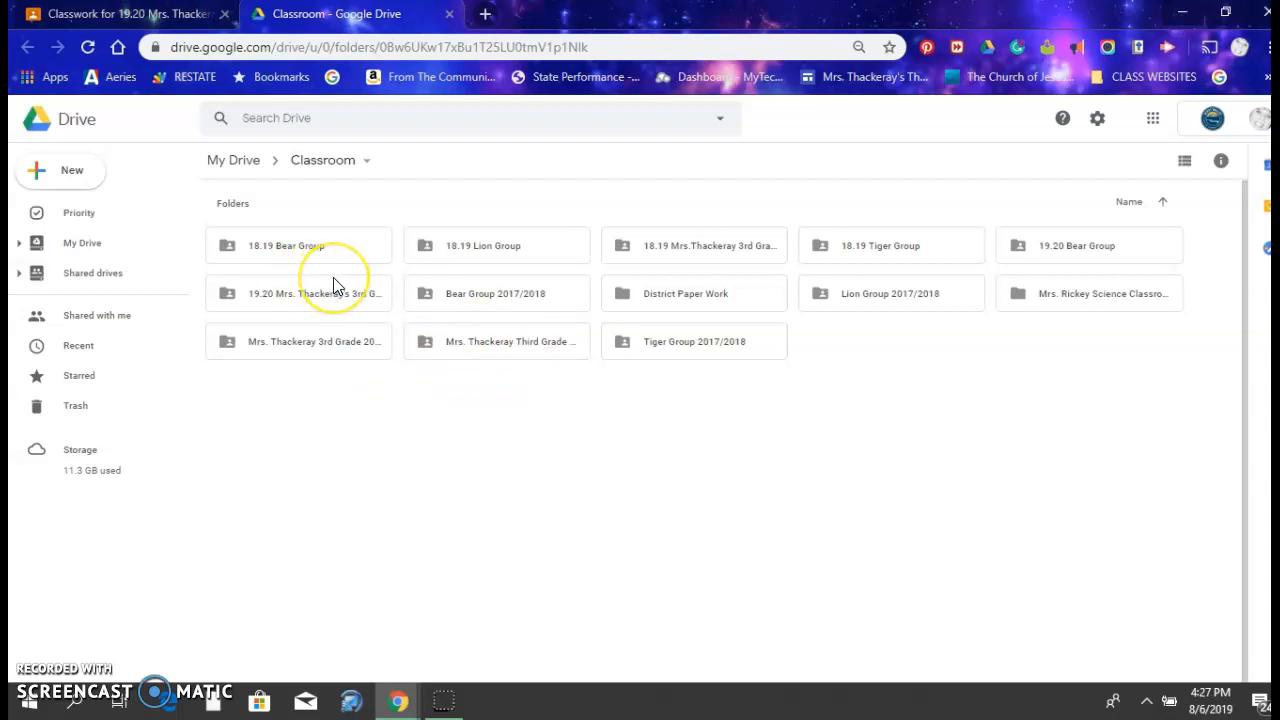
left_click(699, 253)
double_click(699, 253)
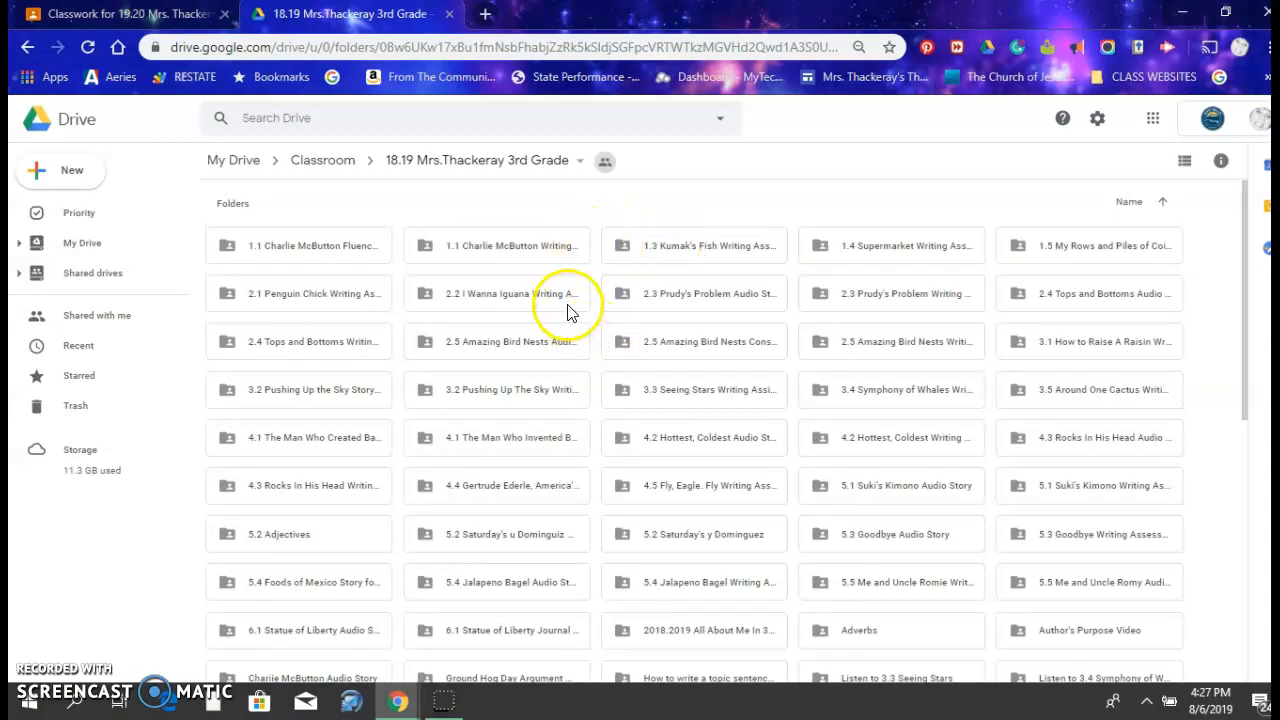
double_click(555, 251)
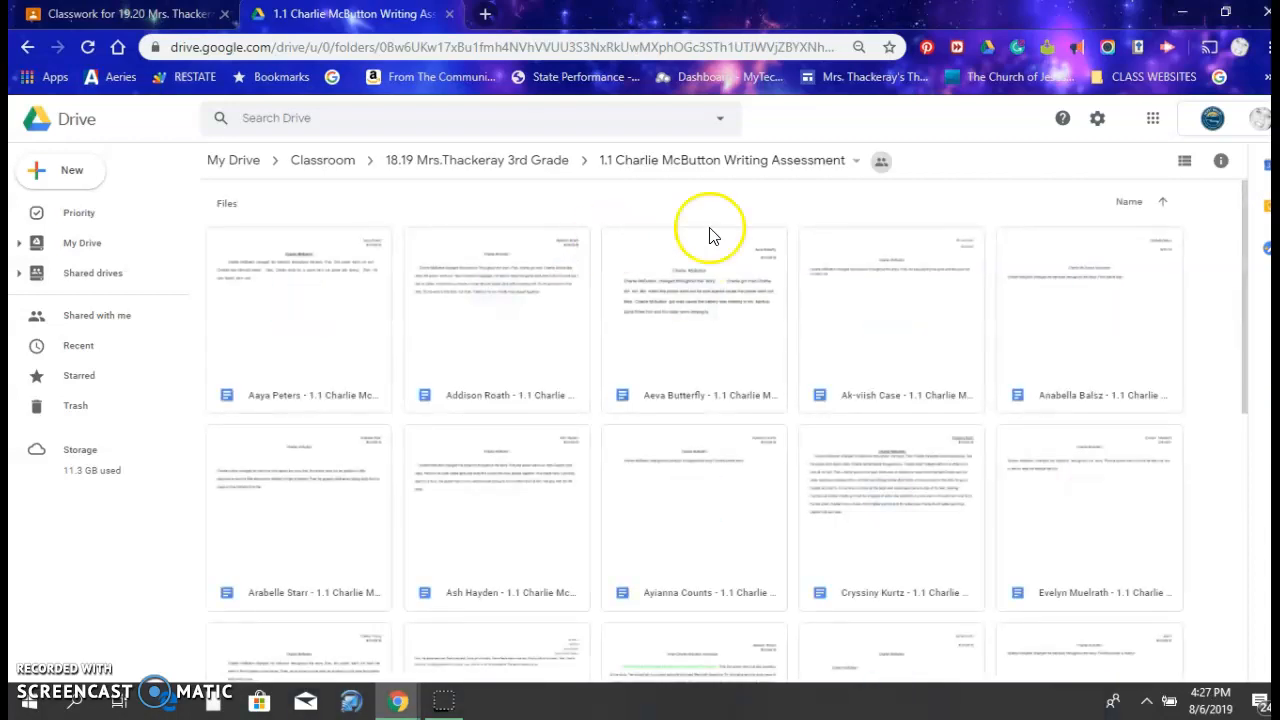
left_click_drag(1244, 238, 1260, 190)
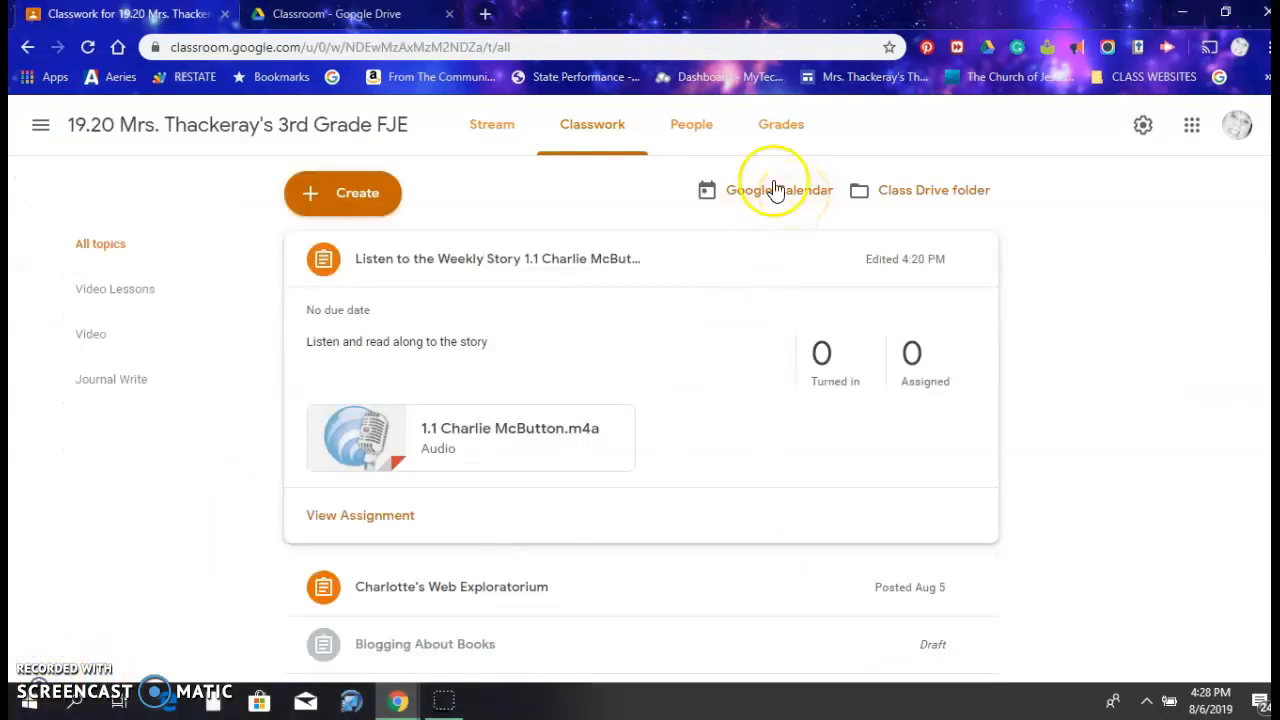
Open the People page of the 19.20 3rd Grade class in Google Classroom and look through the whole student roster
left_click(703, 142)
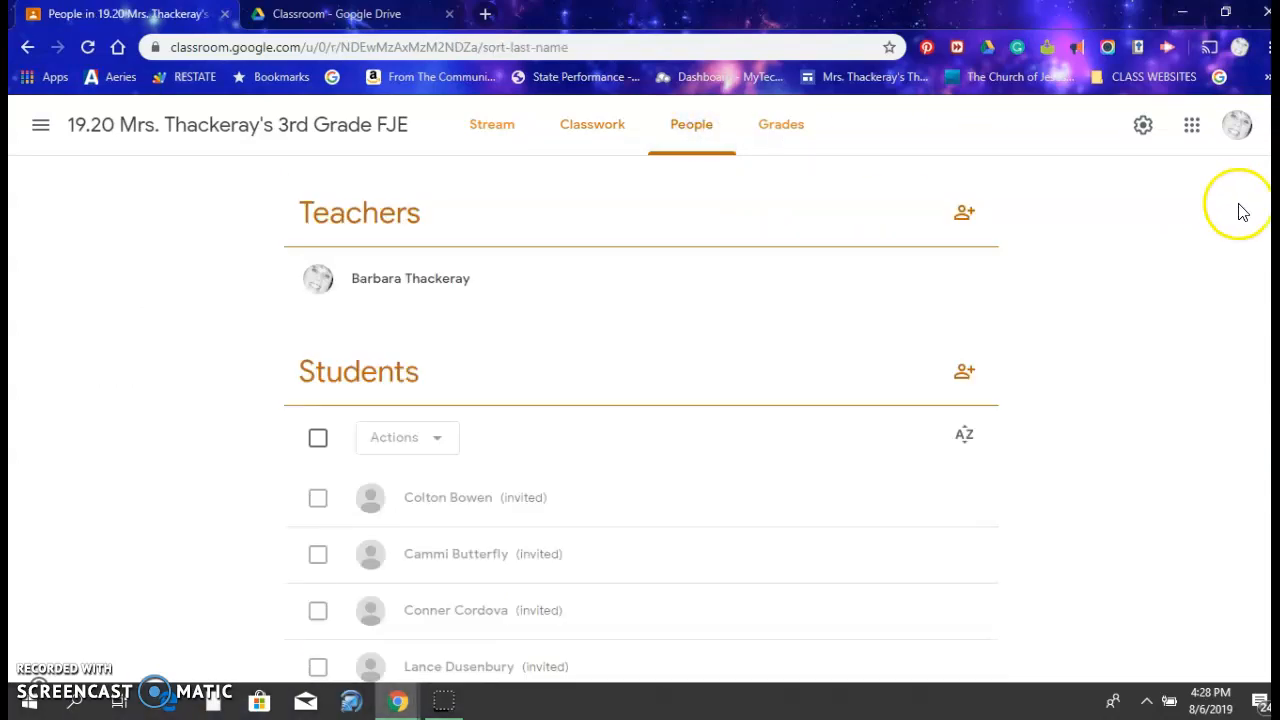
scroll(1250, 210, "down", 1)
scroll(643, 420, "down", 10)
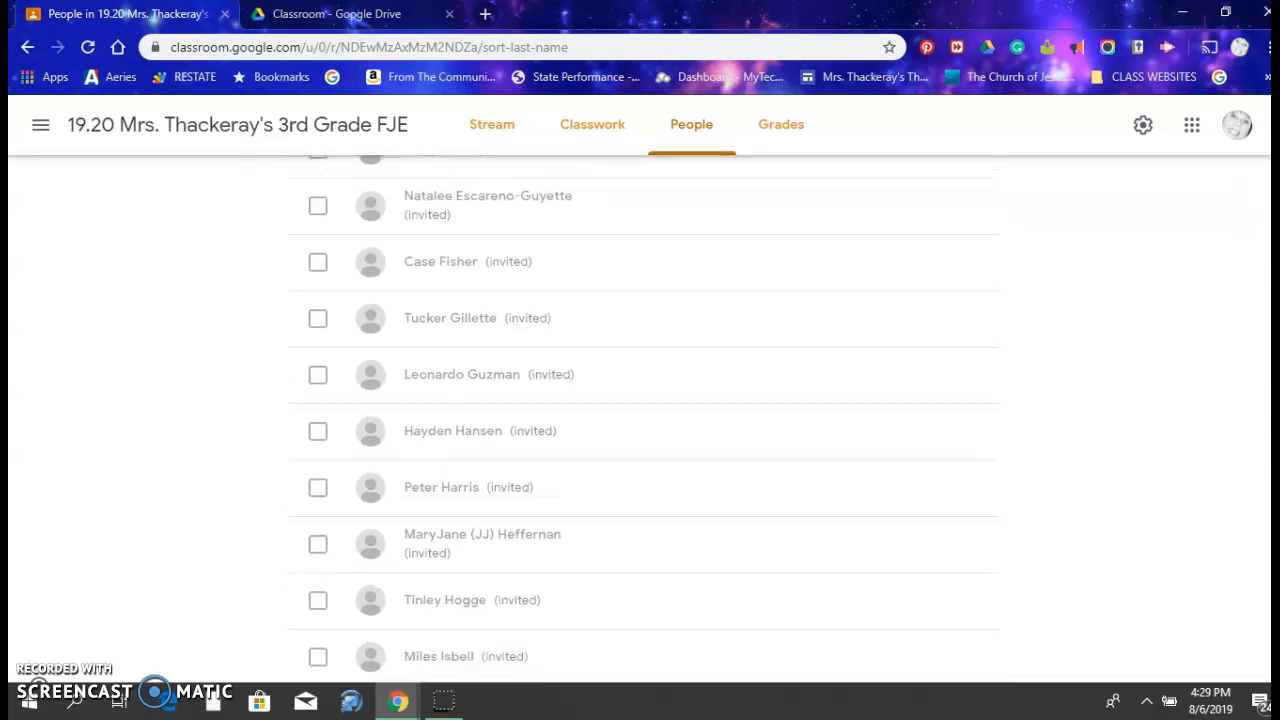
scroll(643, 420, "down", 3)
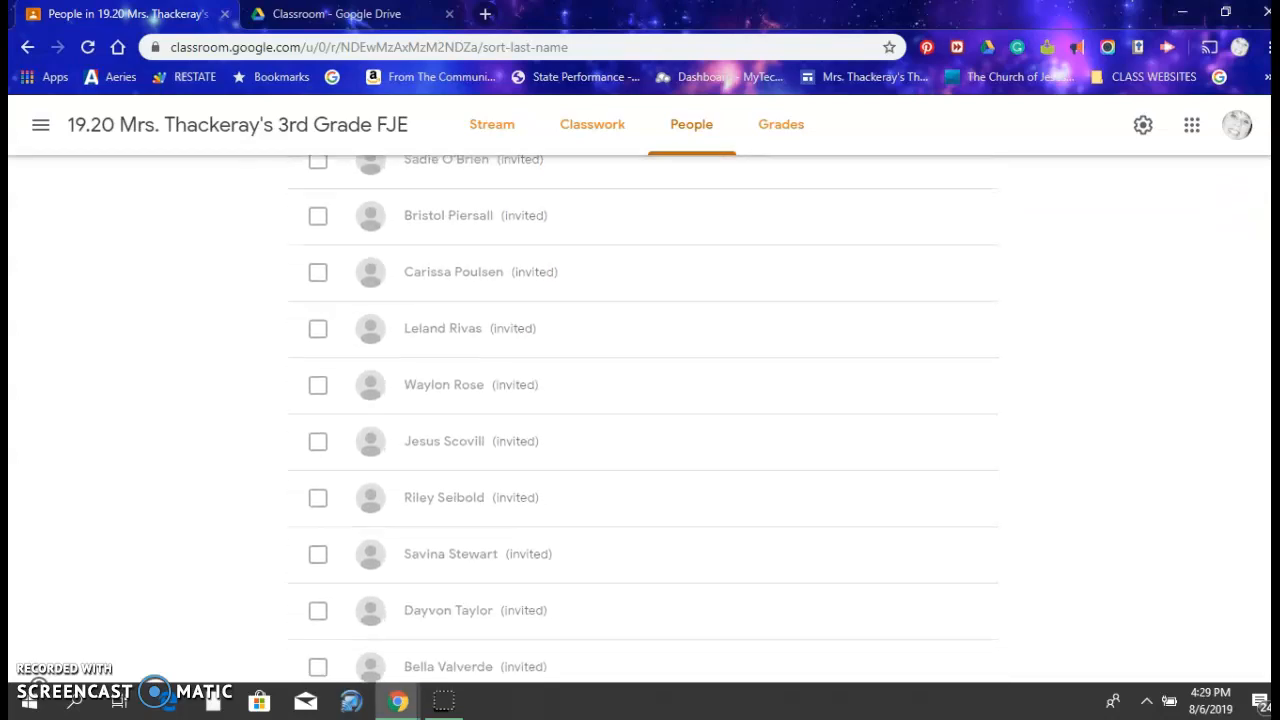
scroll(643, 420, "up", 12)
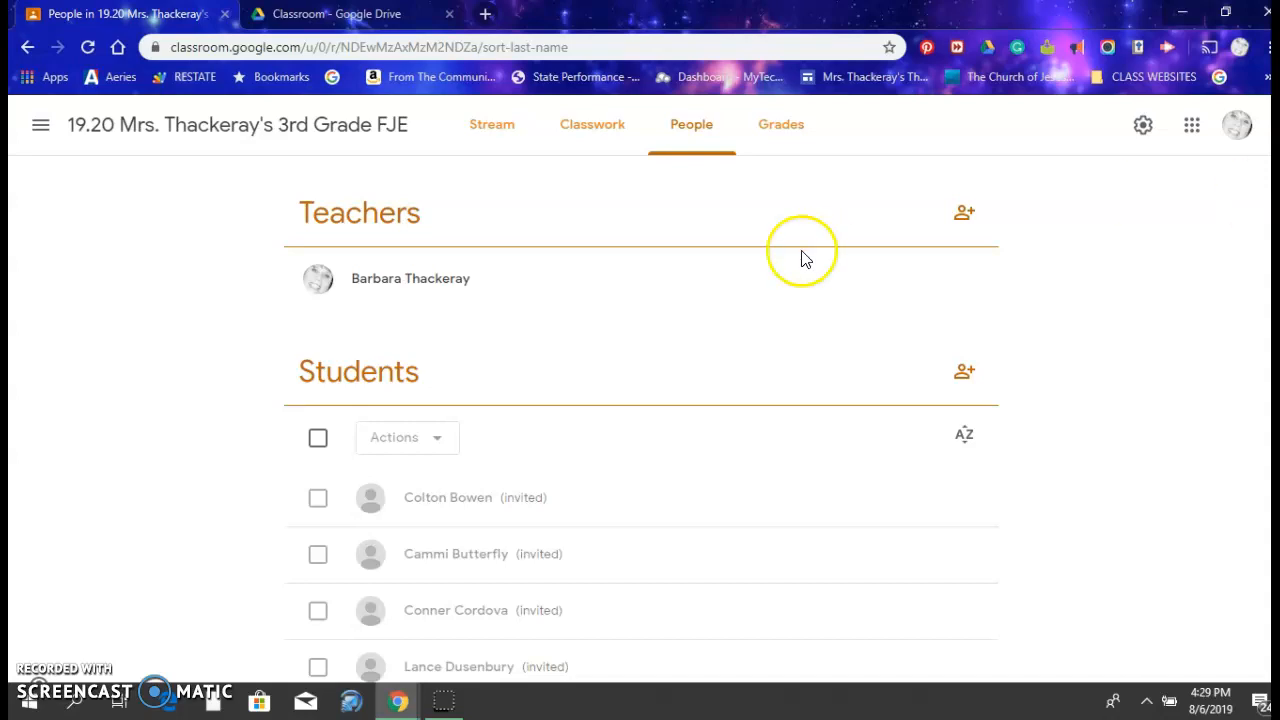
Select all students to view the available bulk actions, and check the student invitation form without inviting anyone
left_click(438, 440)
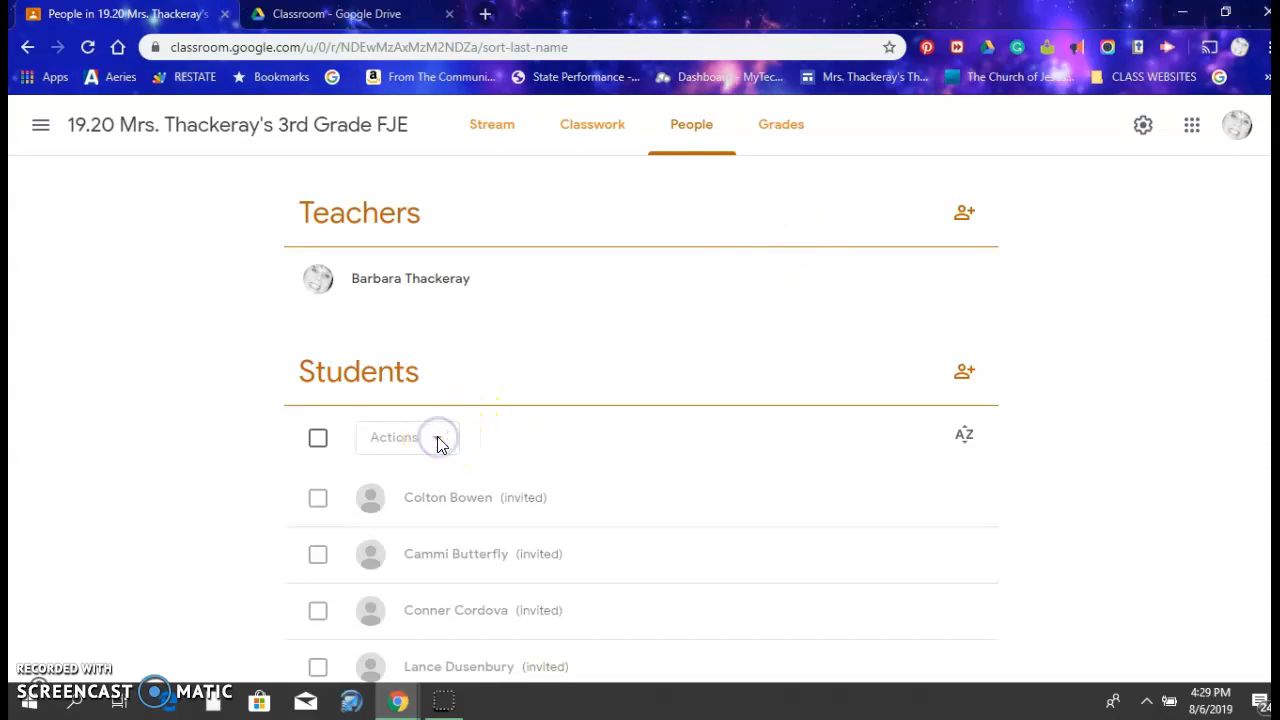
left_click(318, 439)
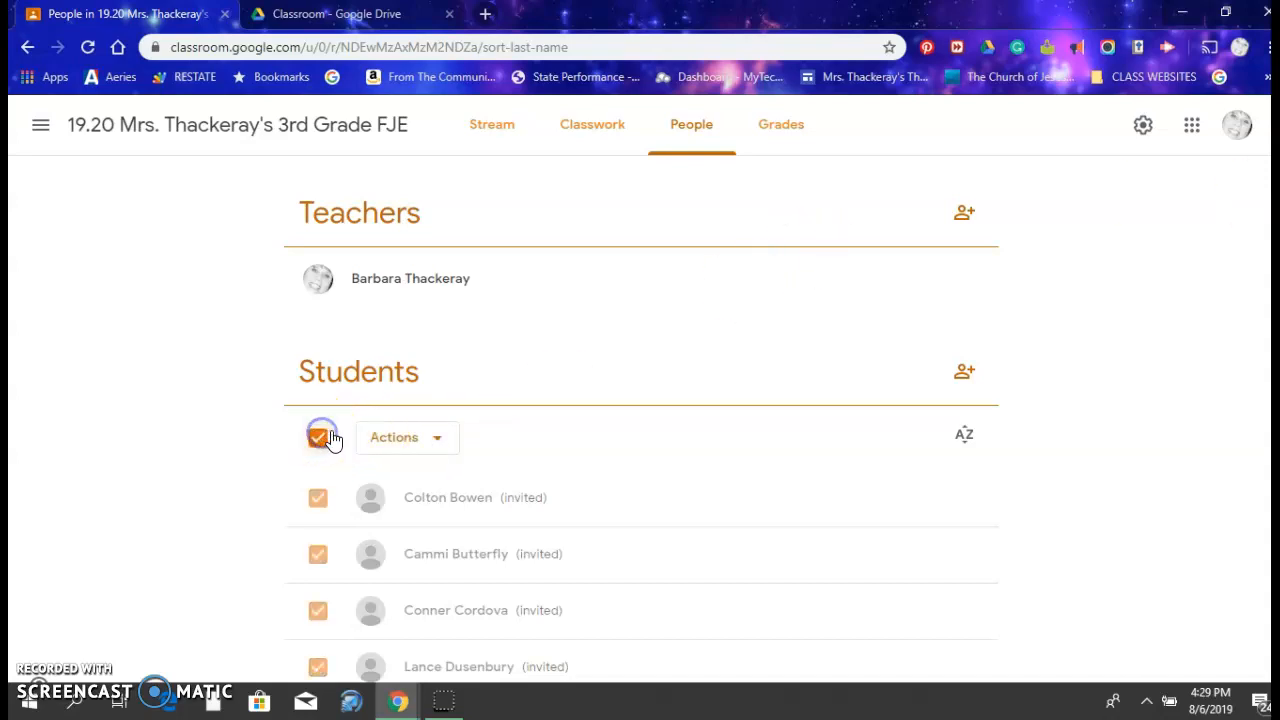
left_click(437, 439)
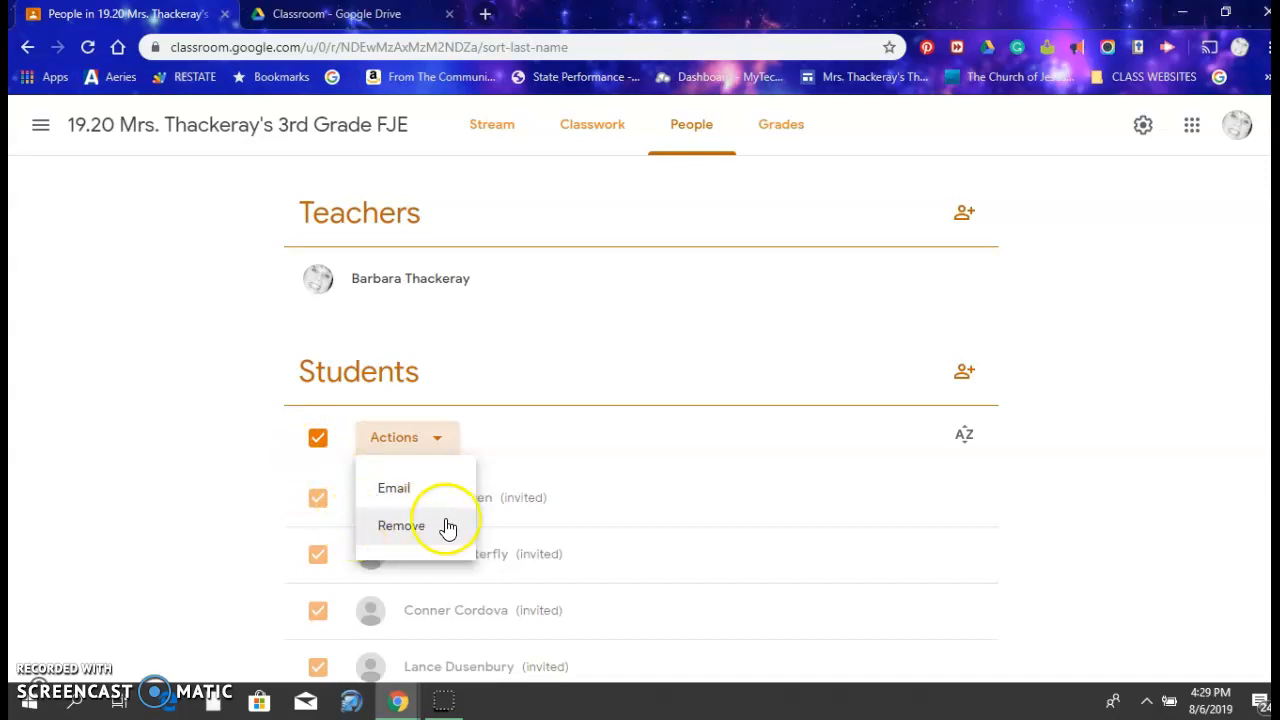
left_click(315, 499)
left_click(316, 503)
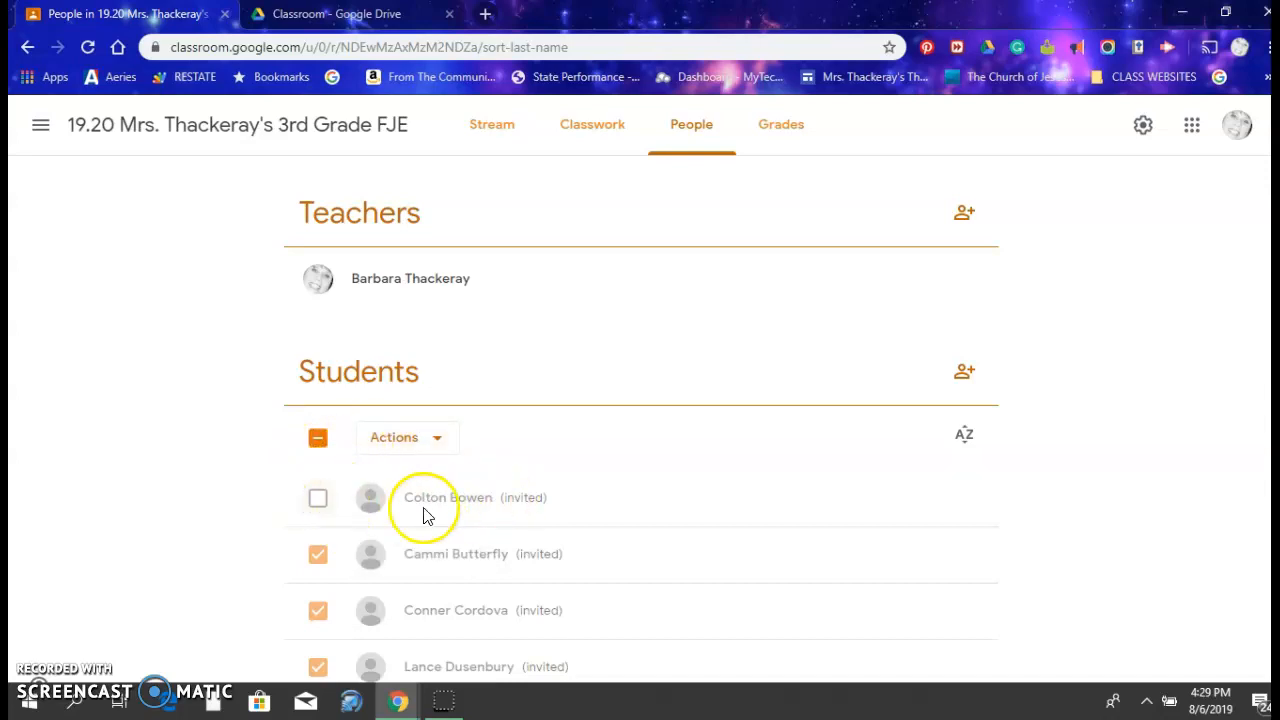
left_click(316, 503)
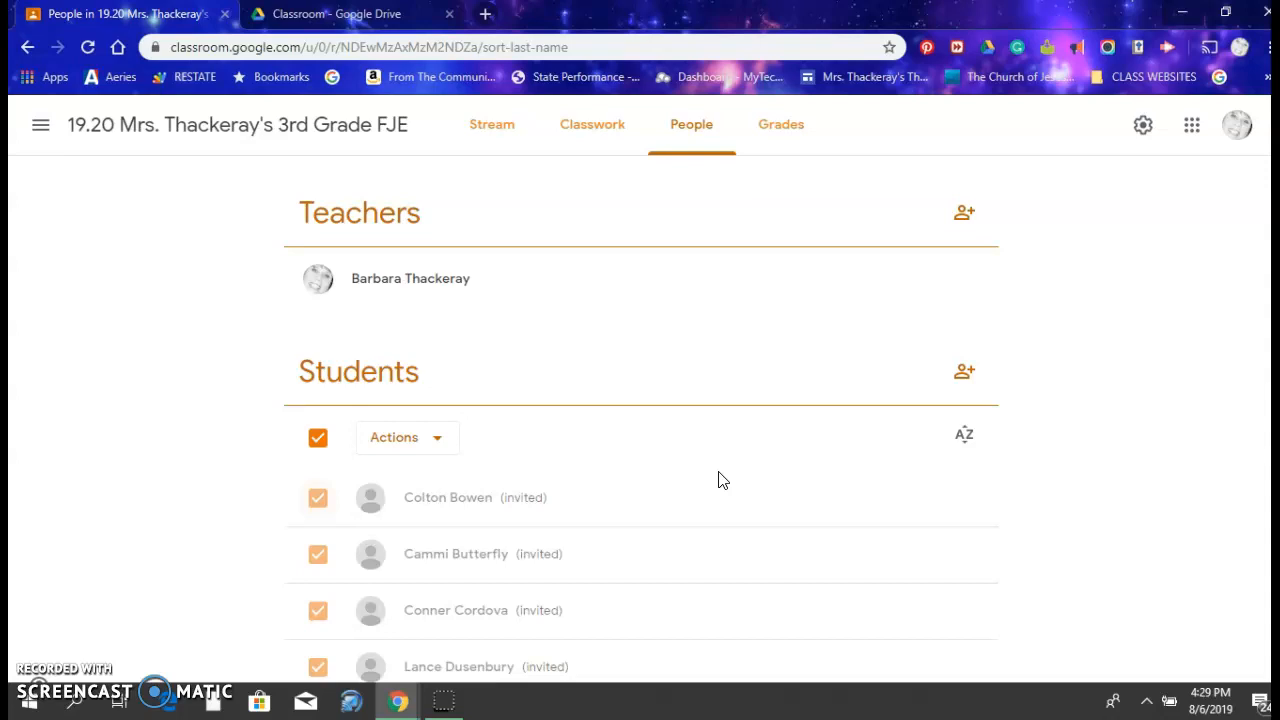
left_click(964, 376)
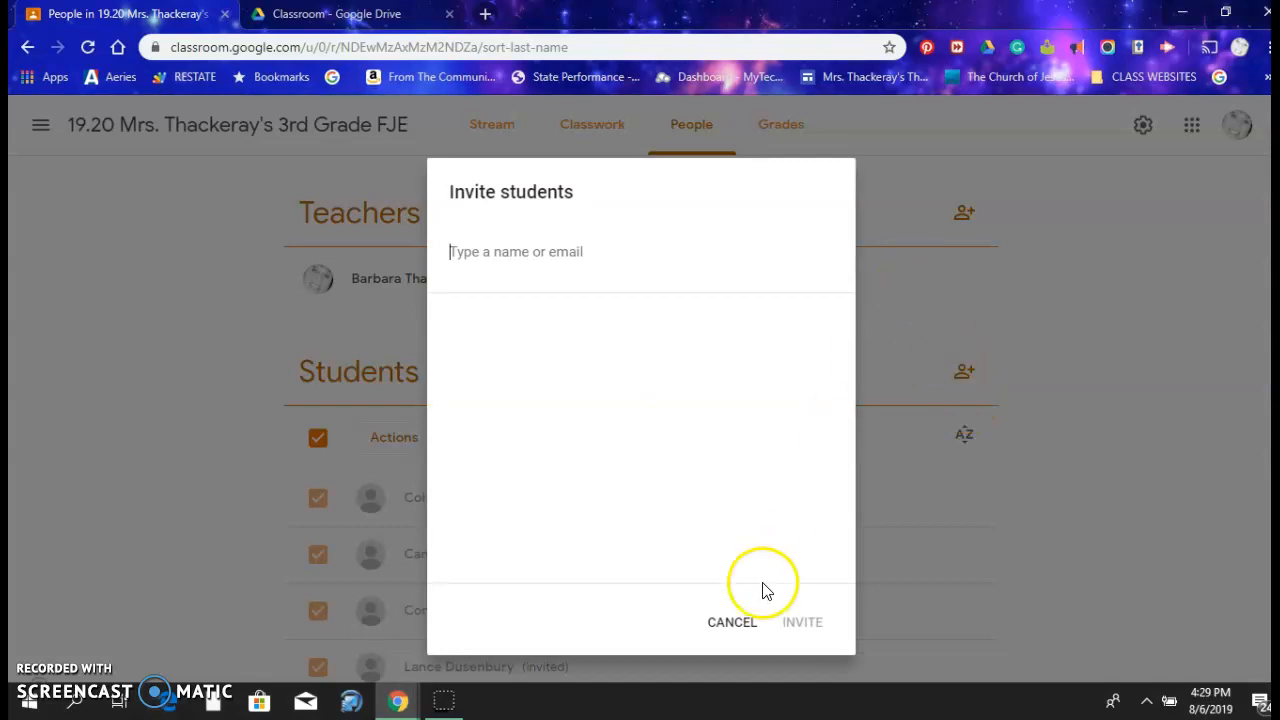
left_click(740, 626)
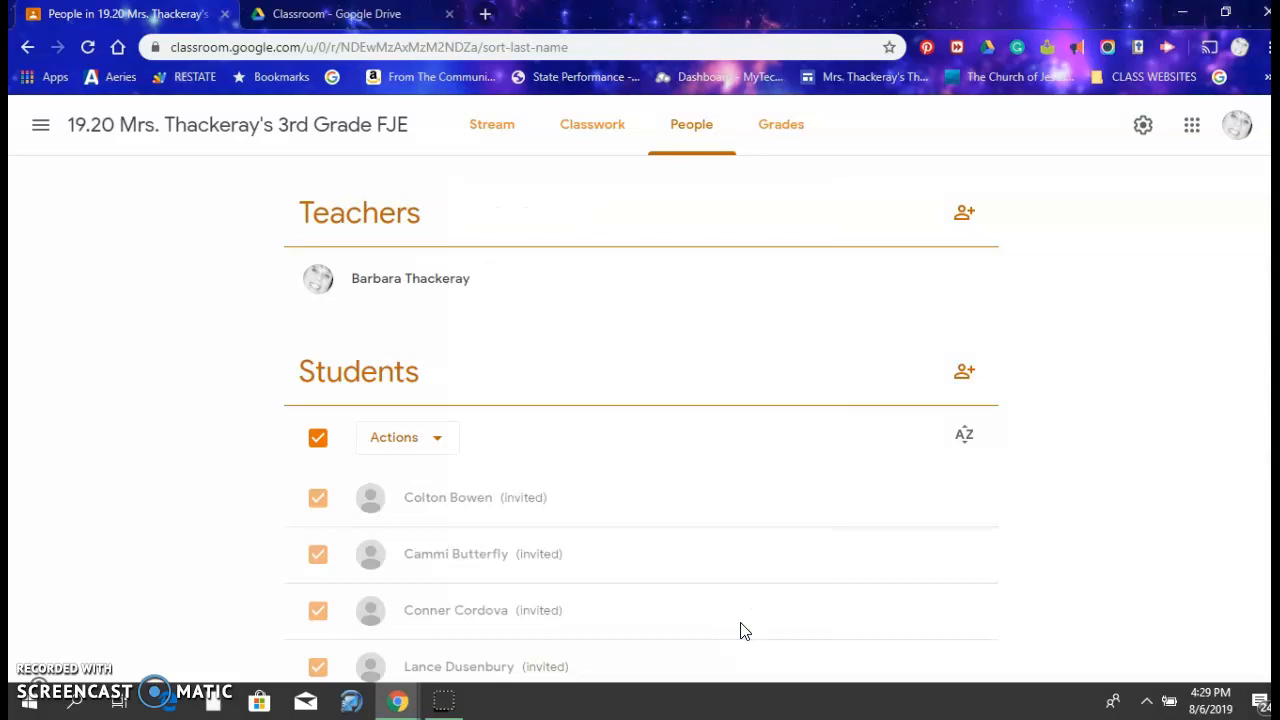
Return to the overview of all classes and view the options for joining or creating a class
left_click(41, 128)
left_click(72, 130)
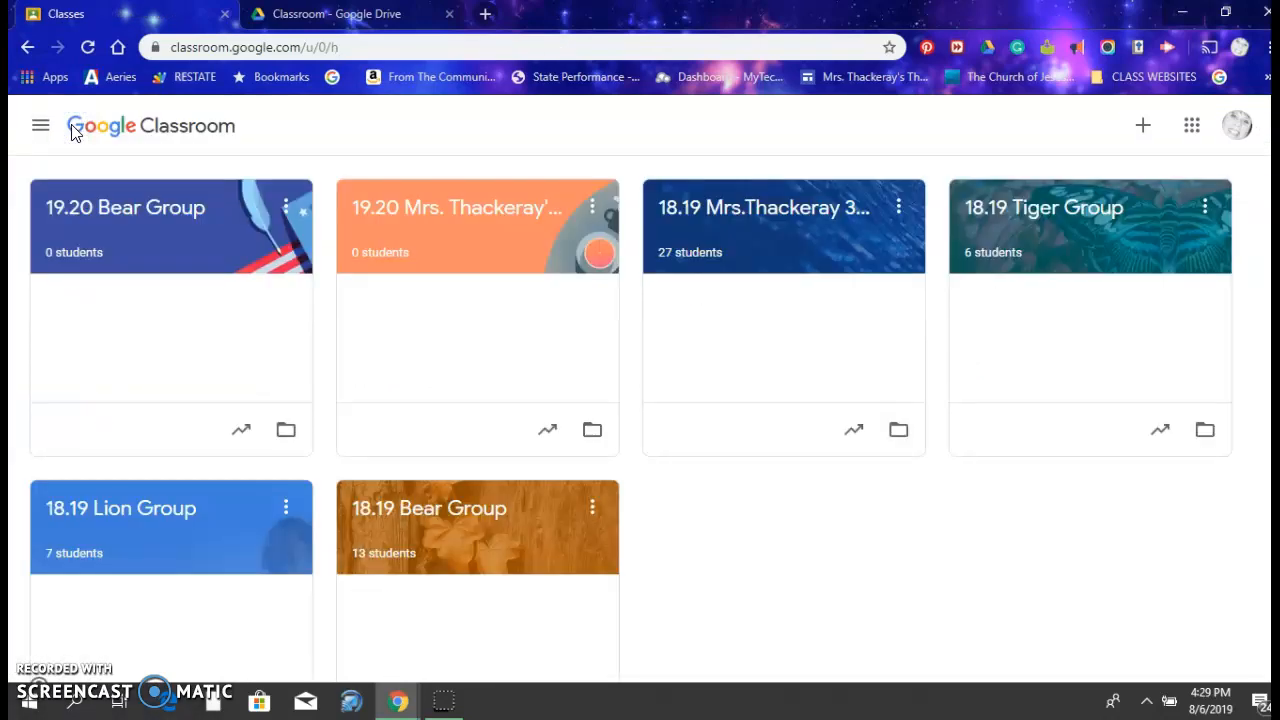
left_click(1143, 128)
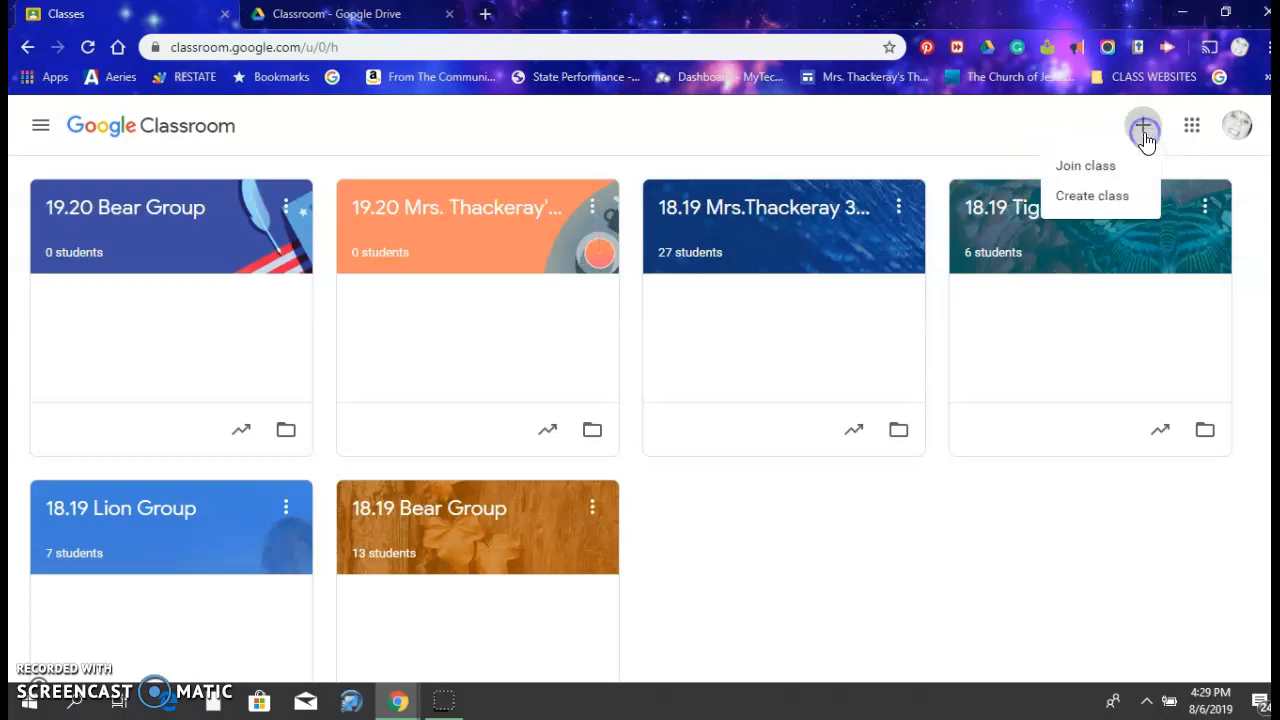
left_click(1085, 163)
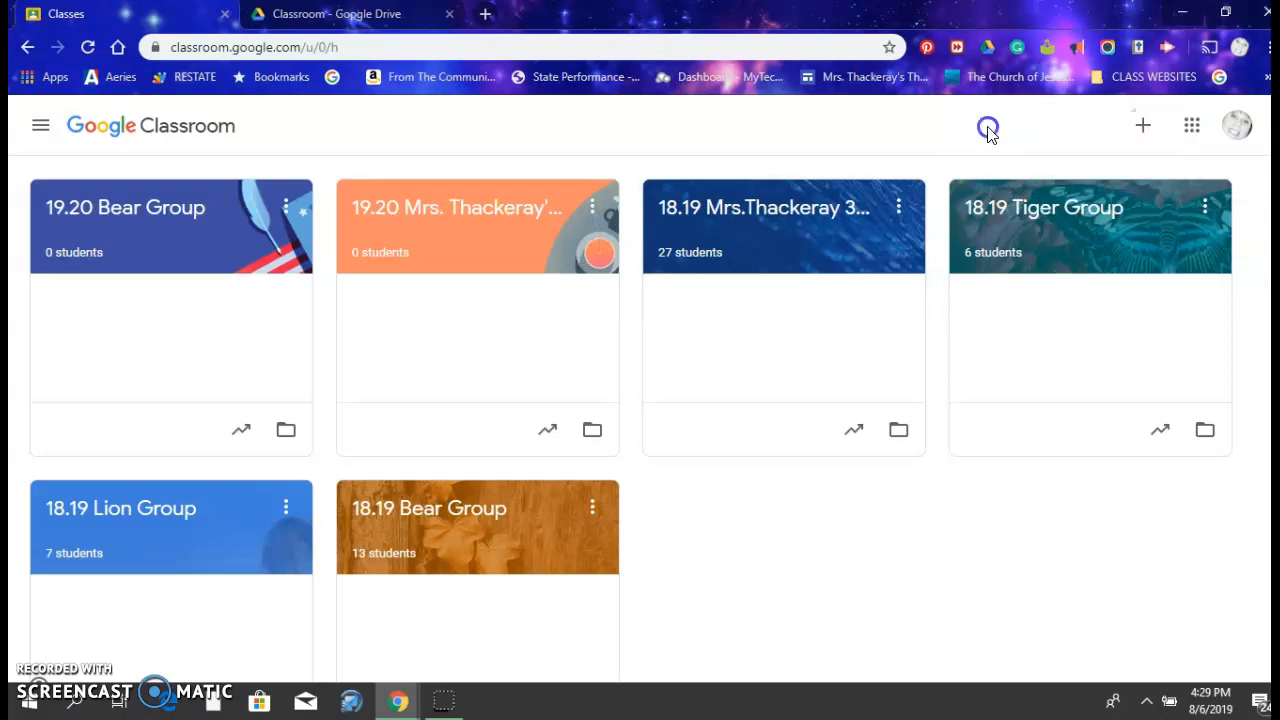